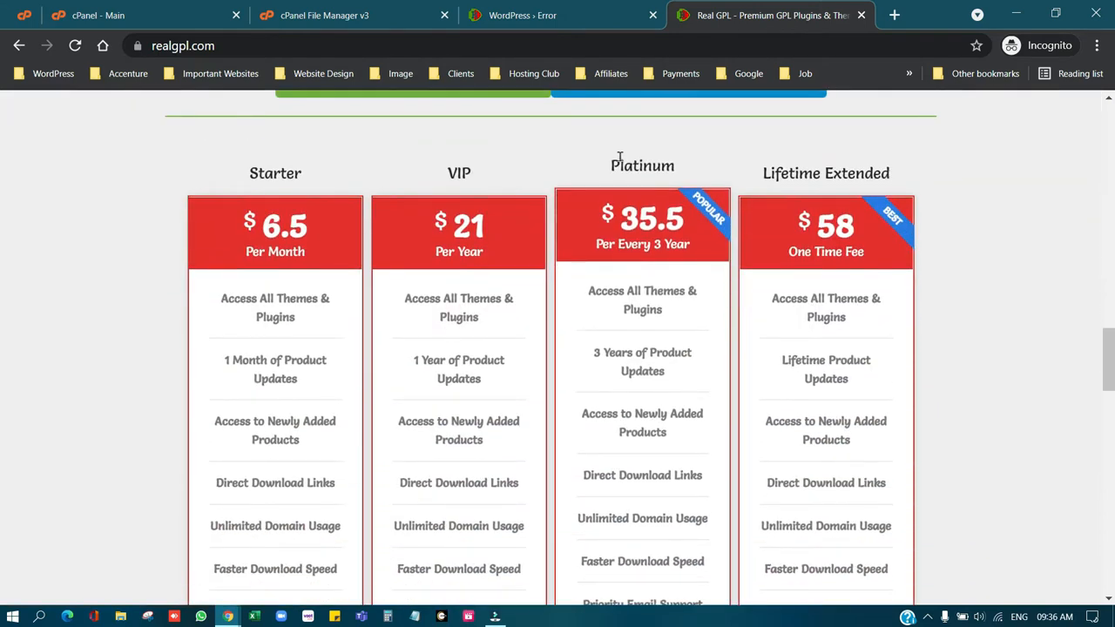
Check the critical error message on the WordPress error page and open the test folder's wp-config.php for editing in File Manager.
{"action": "left_click", "coordinate": [572, 5]}
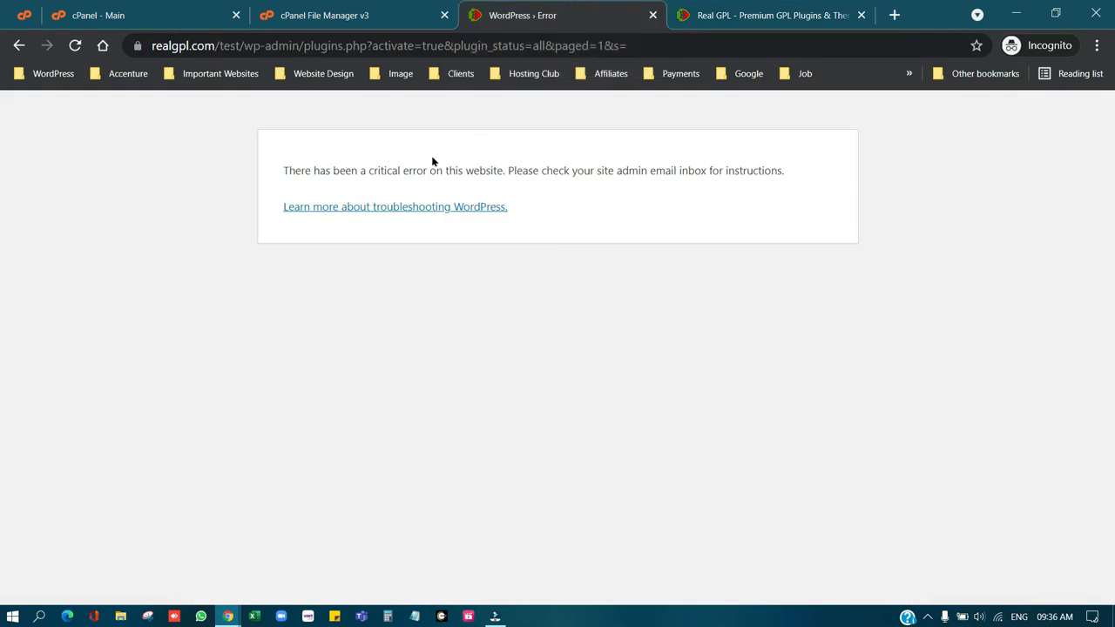
{"action": "left_click_drag", "start_coordinate": [280, 173], "coordinate": [506, 171]}
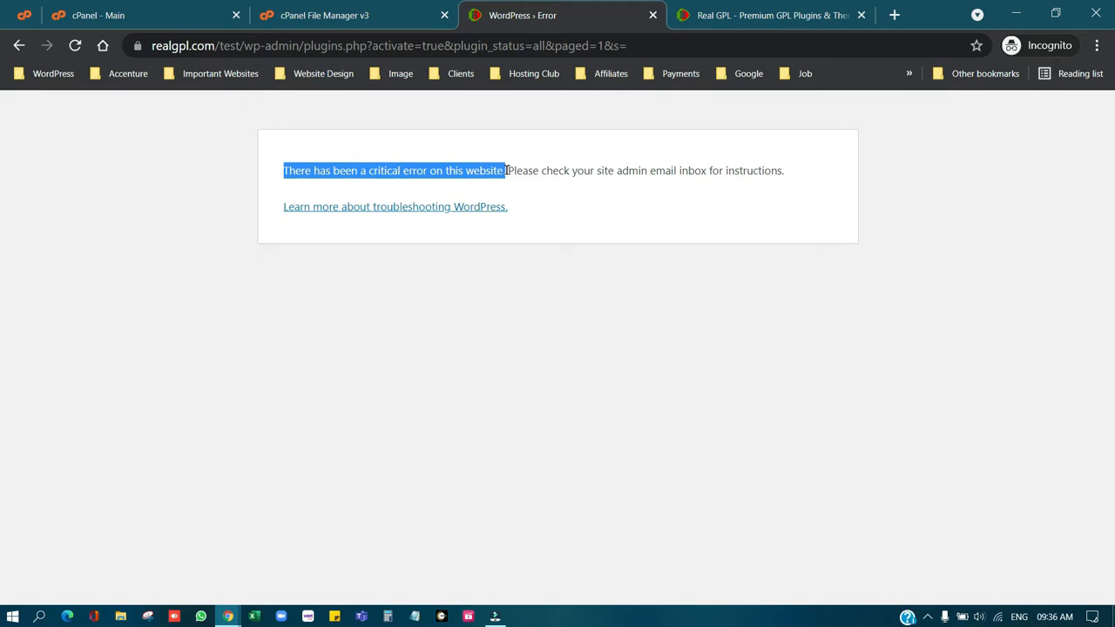
{"action": "left_click", "coordinate": [380, 6]}
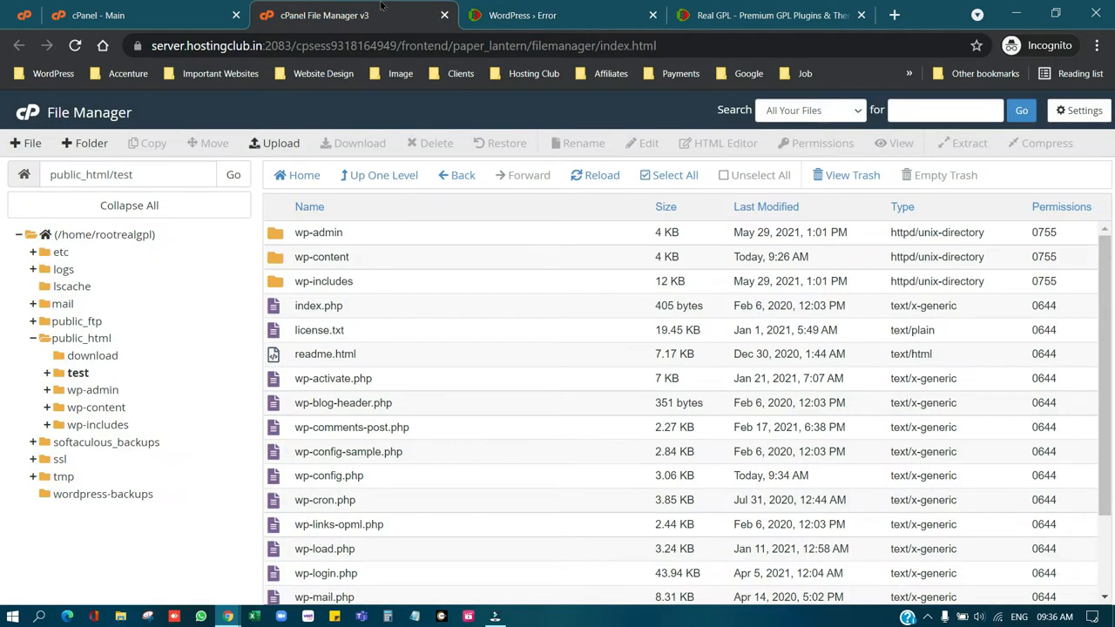
{"action": "scroll", "coordinate": [429, 311], "scroll_direction": "down", "scroll_amount": 3}
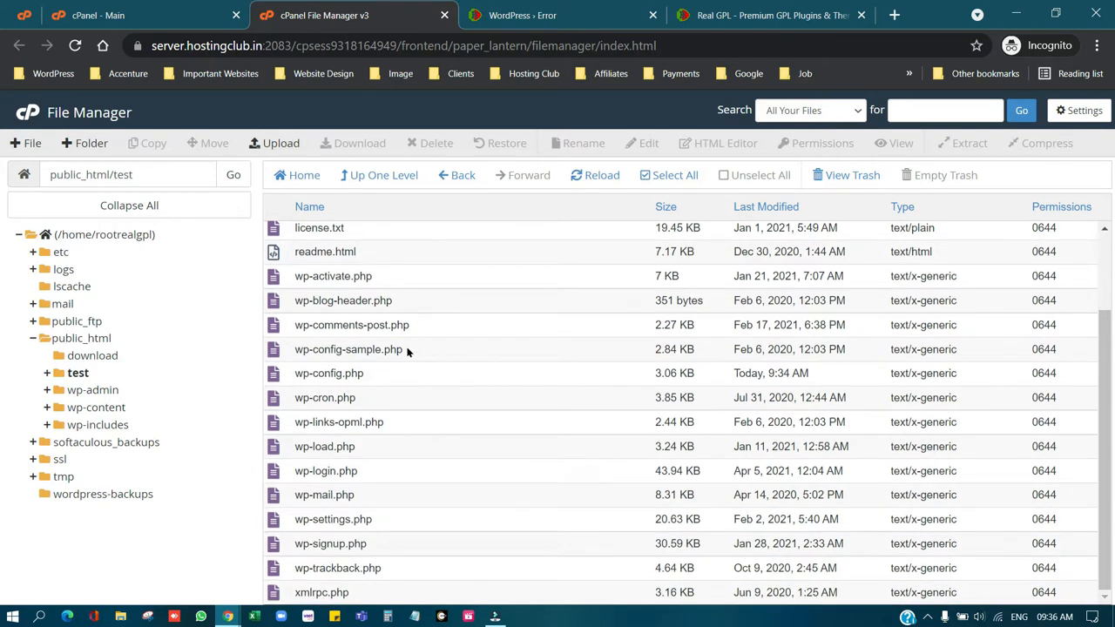
{"action": "left_click", "coordinate": [388, 374]}
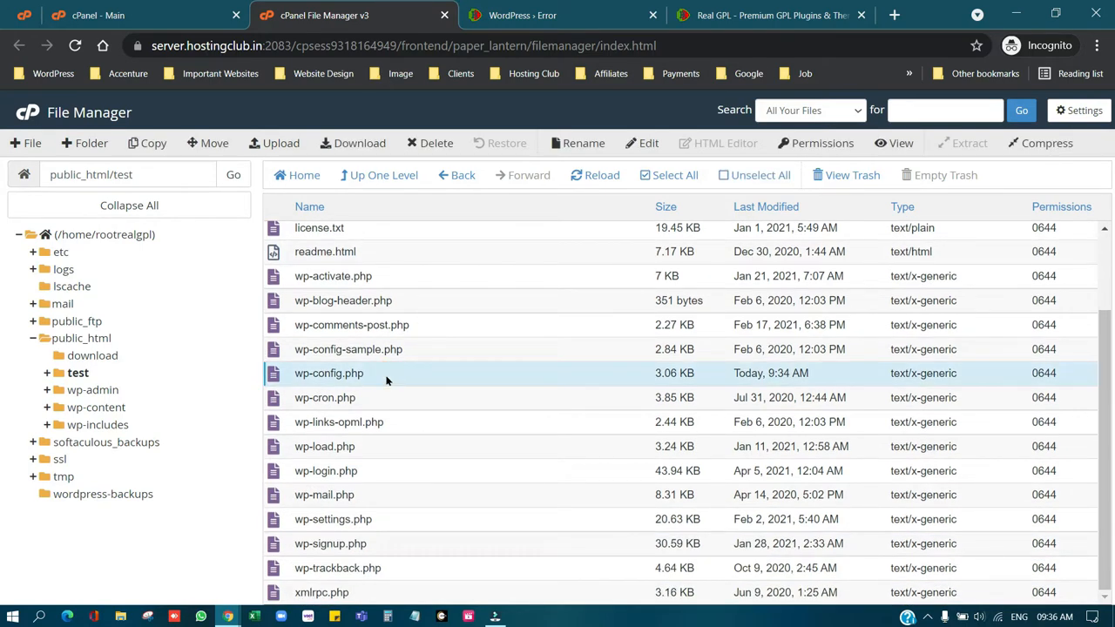
{"action": "right_click", "coordinate": [388, 377]}
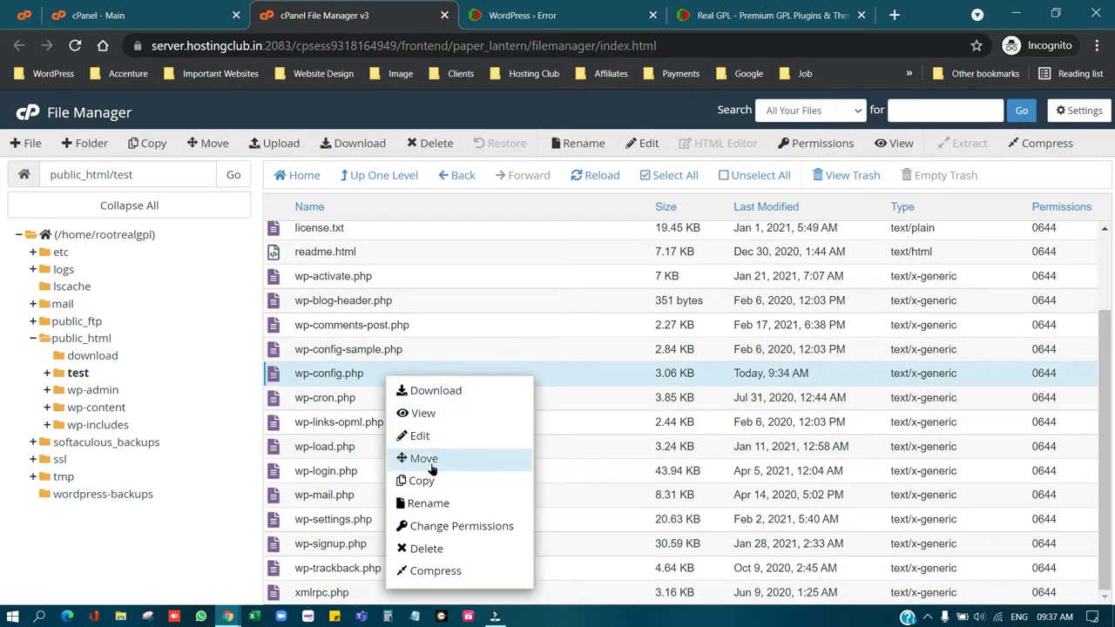
{"action": "left_click", "coordinate": [446, 441]}
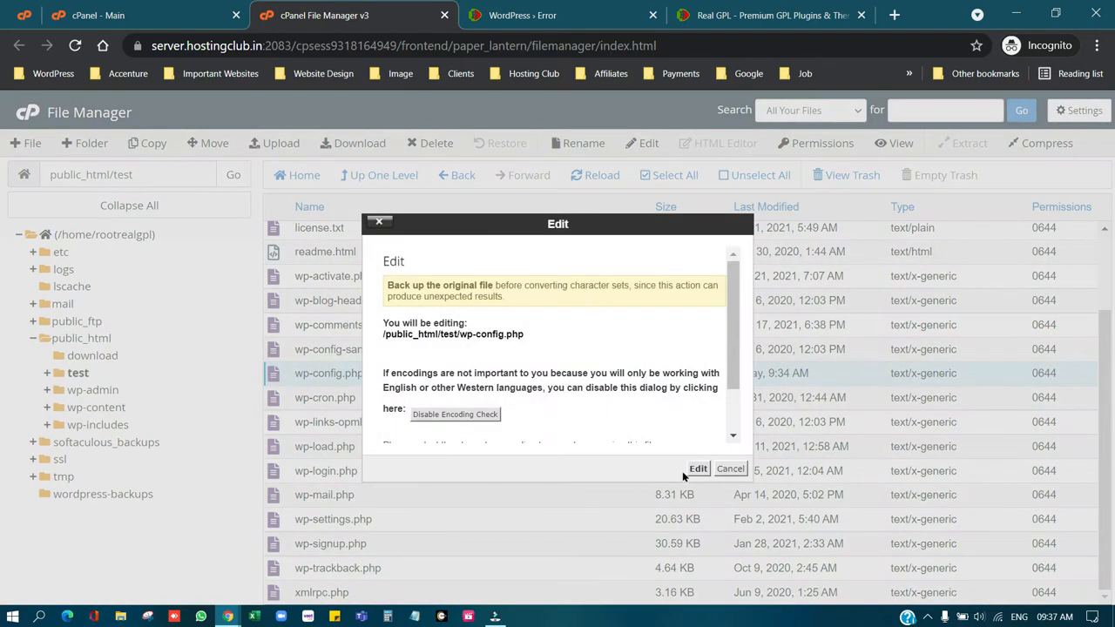
{"action": "left_click", "coordinate": [697, 469]}
Set WP_DEBUG to true in wp-config.php and save the file.
{"action": "scroll", "coordinate": [354, 385], "scroll_direction": "down", "scroll_amount": 3}
{"action": "scroll", "coordinate": [355, 385], "scroll_direction": "down", "scroll_amount": 10}
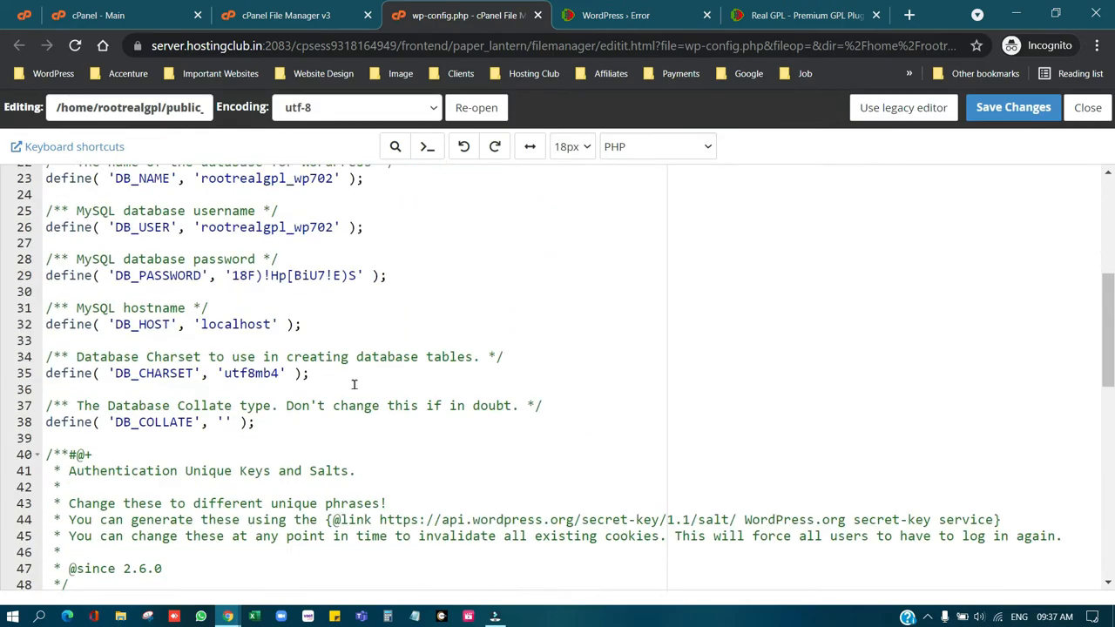
{"action": "scroll", "coordinate": [354, 385], "scroll_direction": "down", "scroll_amount": 3}
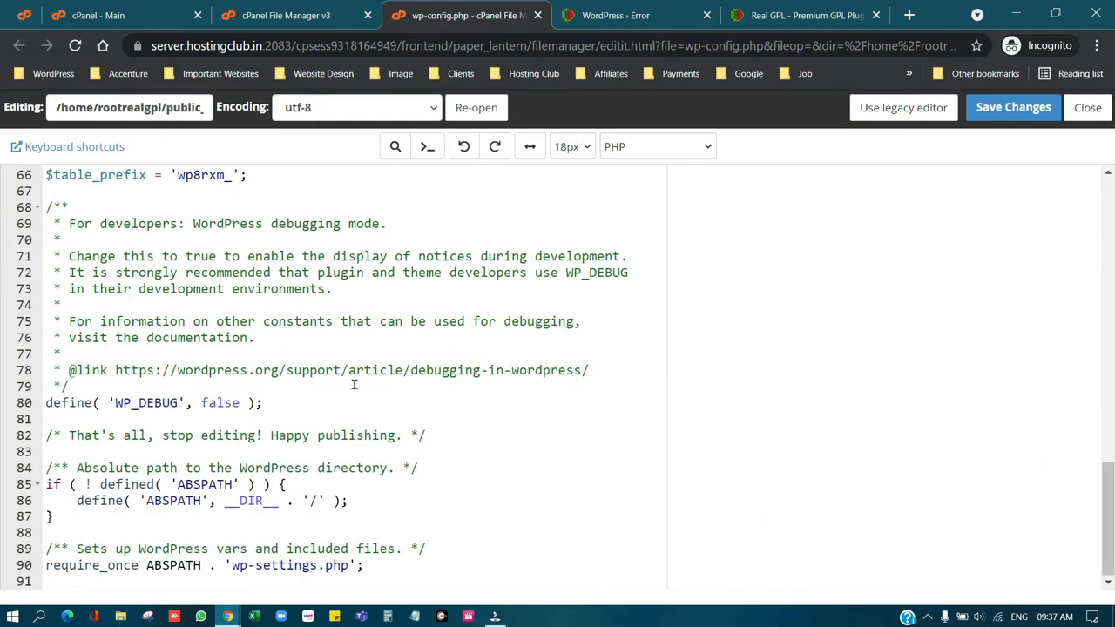
{"action": "left_click", "coordinate": [49, 415]}
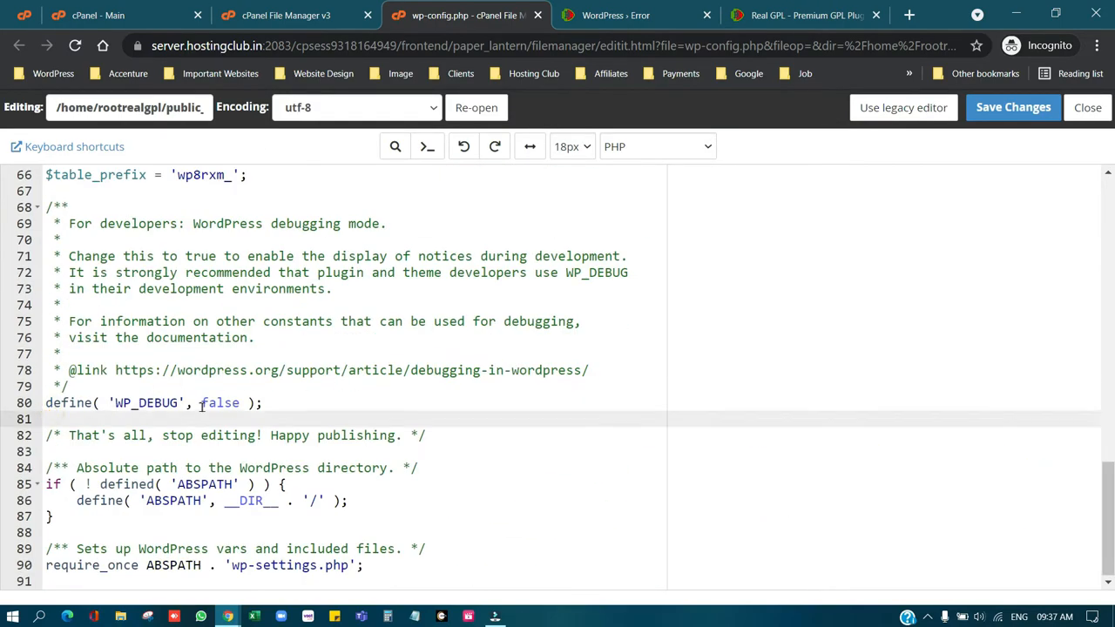
{"action": "double_click", "coordinate": [209, 403]}
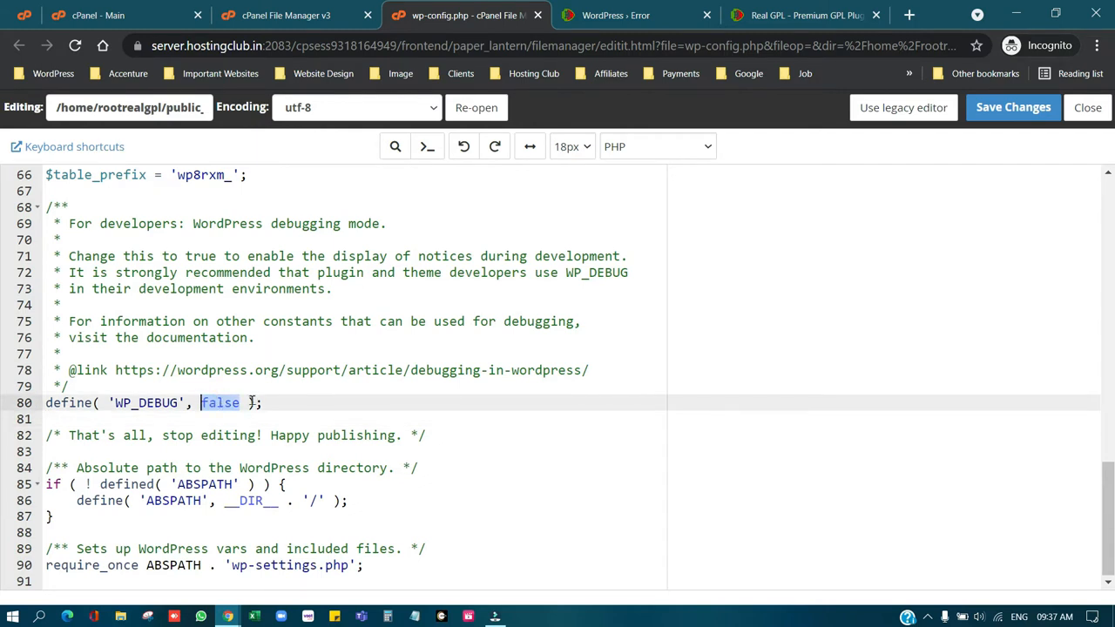
{"action": "triple_click", "coordinate": [220, 401]}
{"action": "left_click", "coordinate": [220, 402]}
{"action": "left_click", "coordinate": [219, 402]}
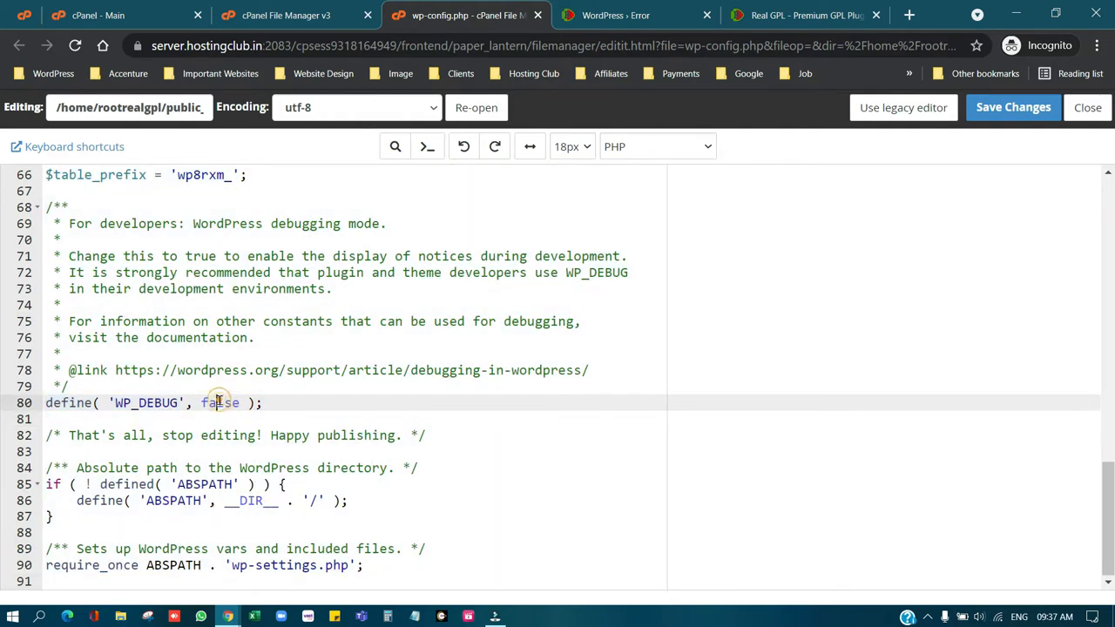
{"action": "double_click", "coordinate": [220, 401]}
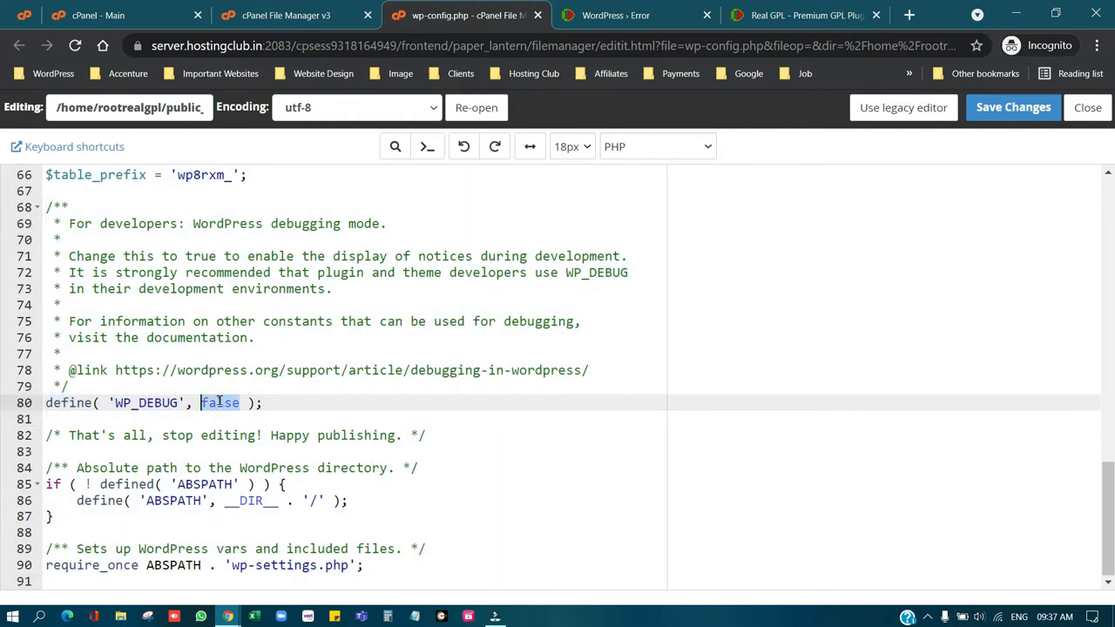
{"action": "type", "text": "true"}
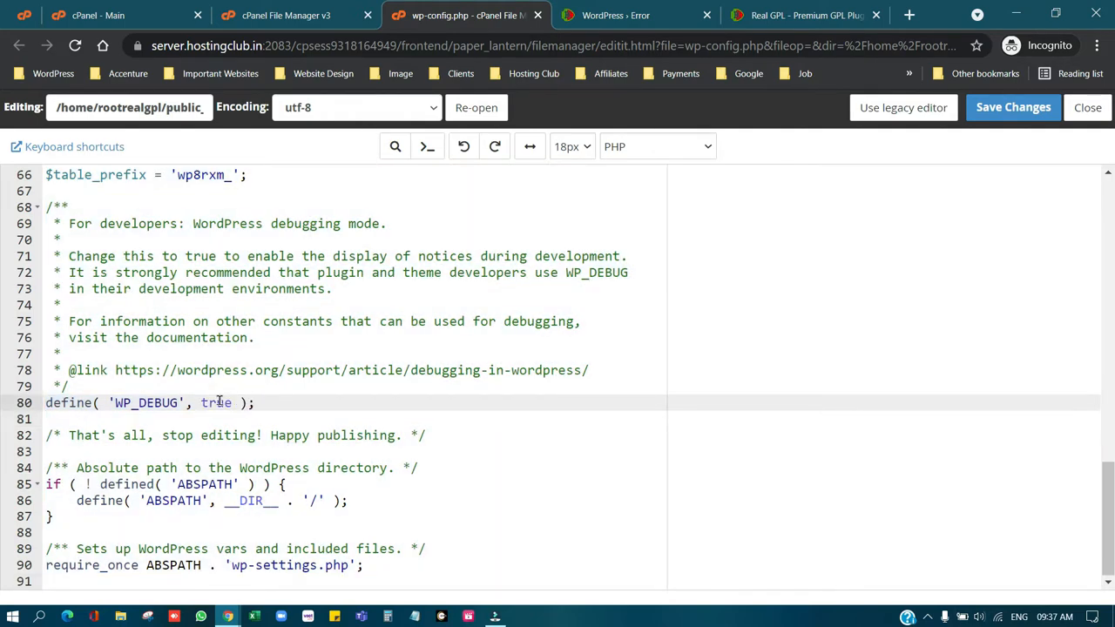
{"action": "left_click", "coordinate": [1011, 125]}
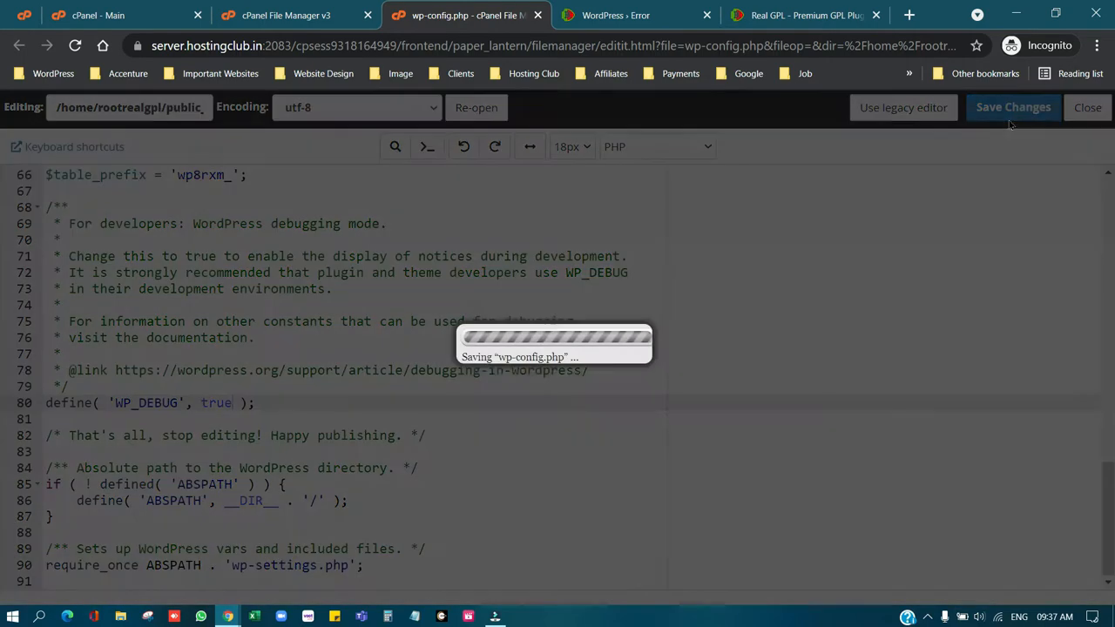
Reload the WordPress error page and examine the parse error's file path, line number and the notices below it.
{"action": "left_click", "coordinate": [639, 7]}
{"action": "left_click", "coordinate": [75, 47]}
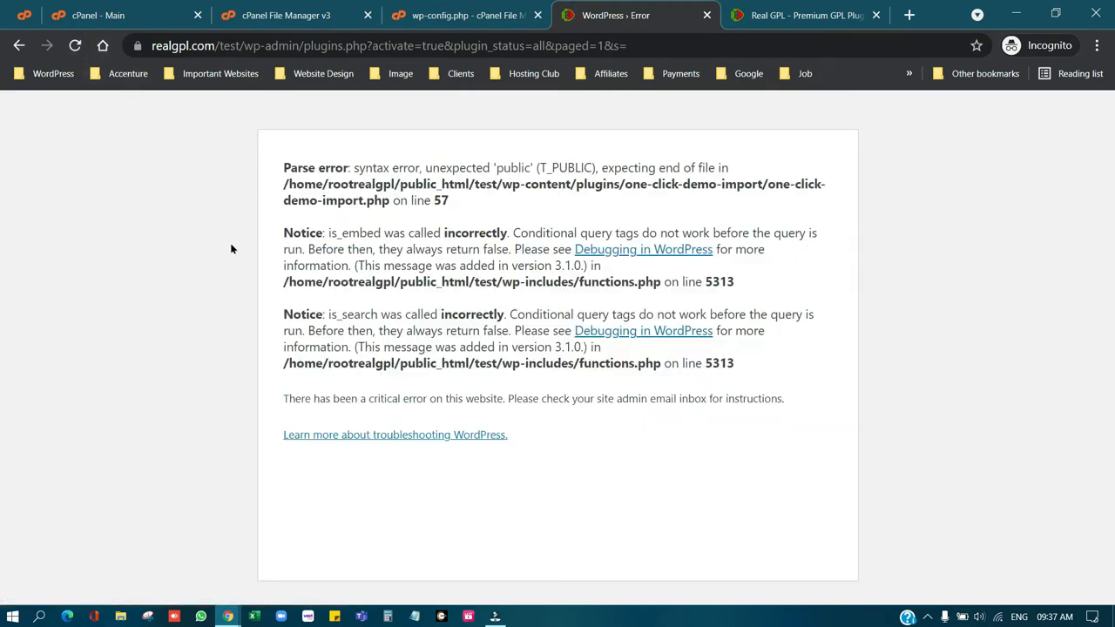
{"action": "left_click_drag", "start_coordinate": [279, 165], "coordinate": [366, 167]}
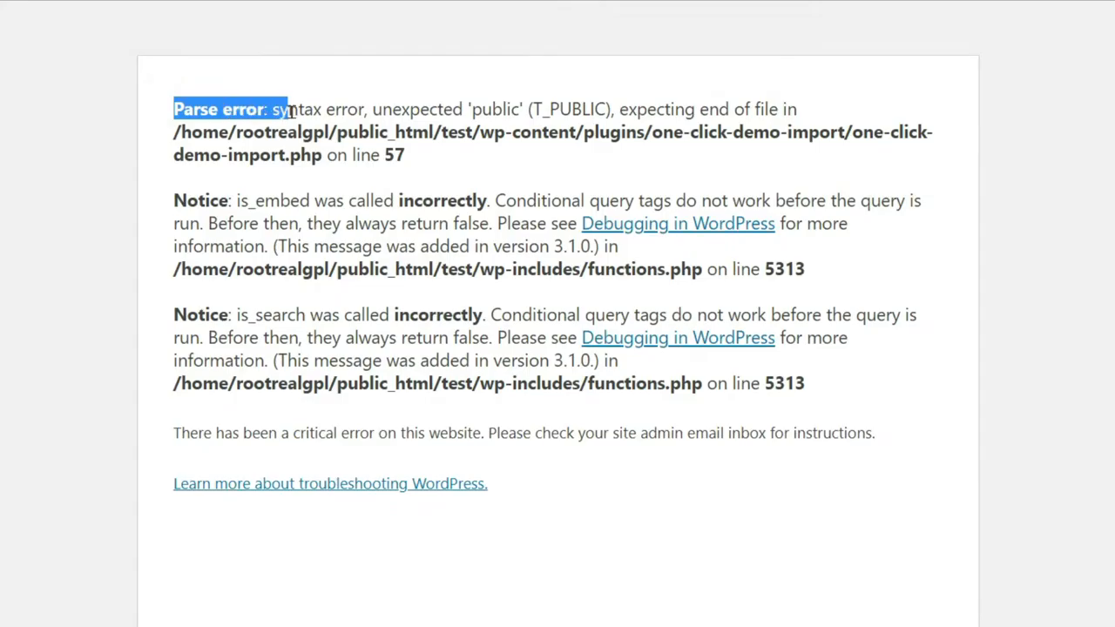
{"action": "left_click_drag", "start_coordinate": [651, 134], "coordinate": [322, 153]}
{"action": "left_click", "coordinate": [388, 153]}
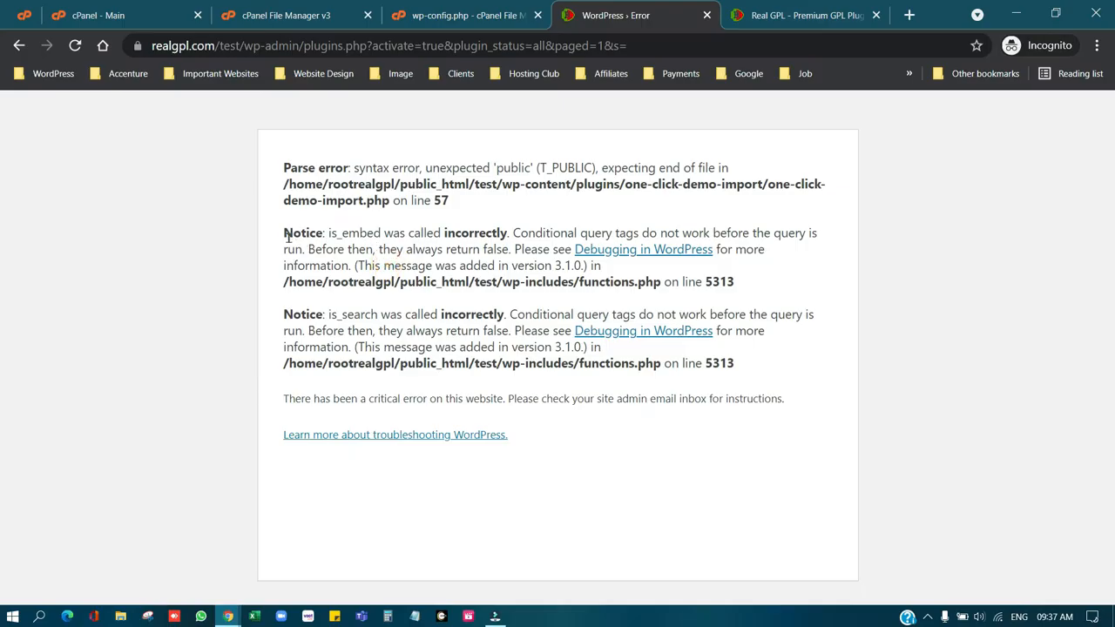
{"action": "left_click_drag", "start_coordinate": [284, 236], "coordinate": [315, 251]}
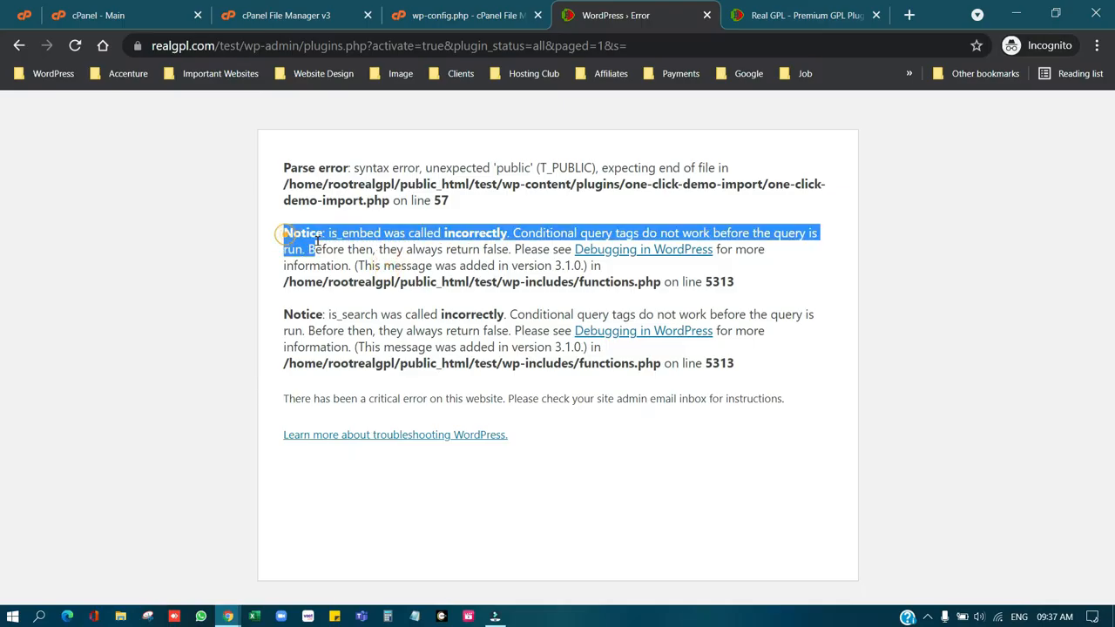
{"action": "double_click", "coordinate": [288, 317]}
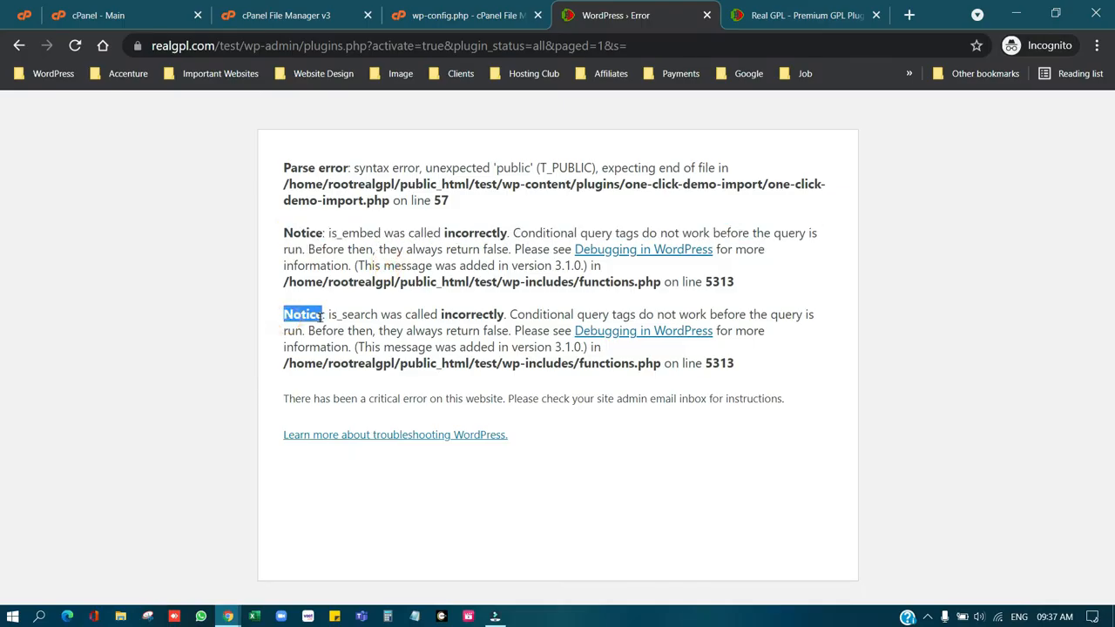
{"action": "left_click_drag", "start_coordinate": [466, 197], "coordinate": [284, 187]}
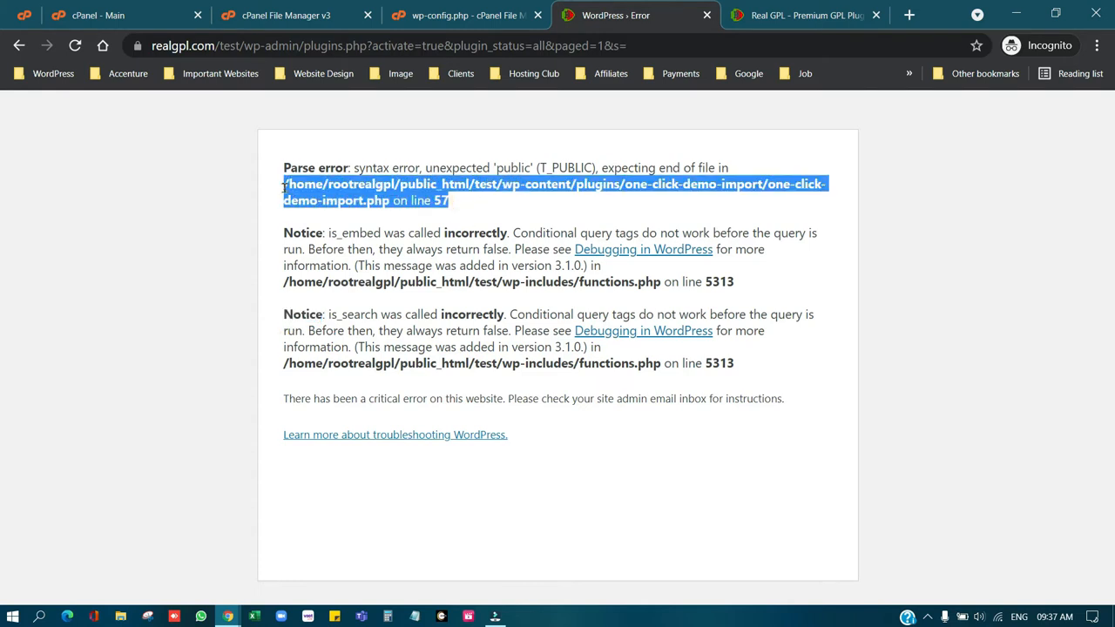
{"action": "left_click", "coordinate": [660, 185]}
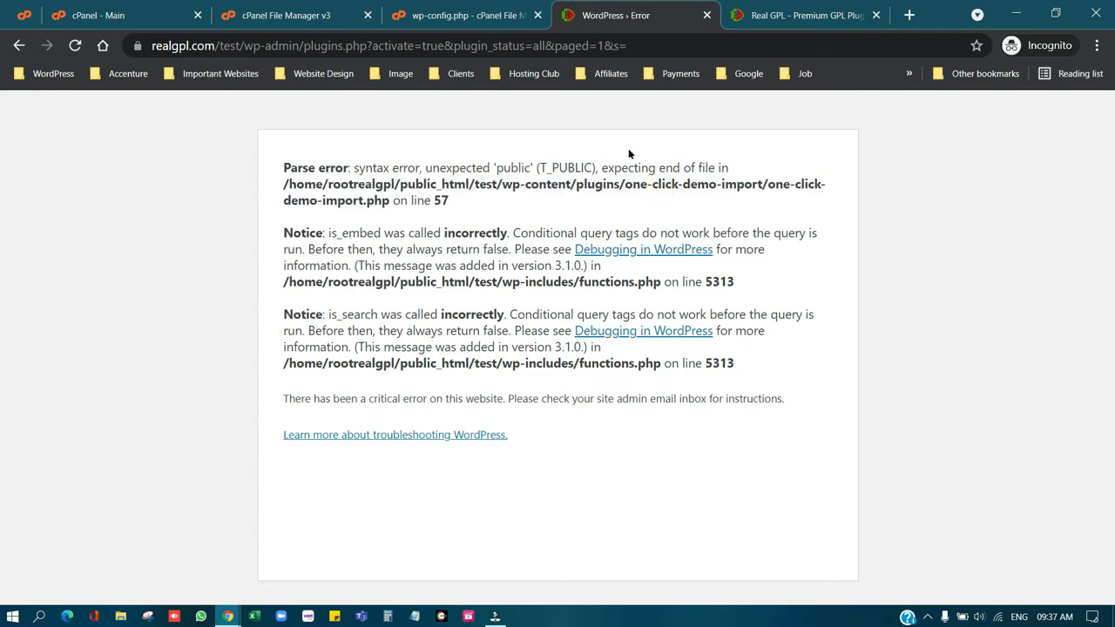
{"action": "left_click_drag", "start_coordinate": [505, 186], "coordinate": [544, 188]}
{"action": "left_click", "coordinate": [608, 187]}
Open the one-click-demo-import folder inside wp-content/plugins of the test site in File Manager.
{"action": "left_click", "coordinate": [437, 8]}
{"action": "left_click", "coordinate": [301, 6]}
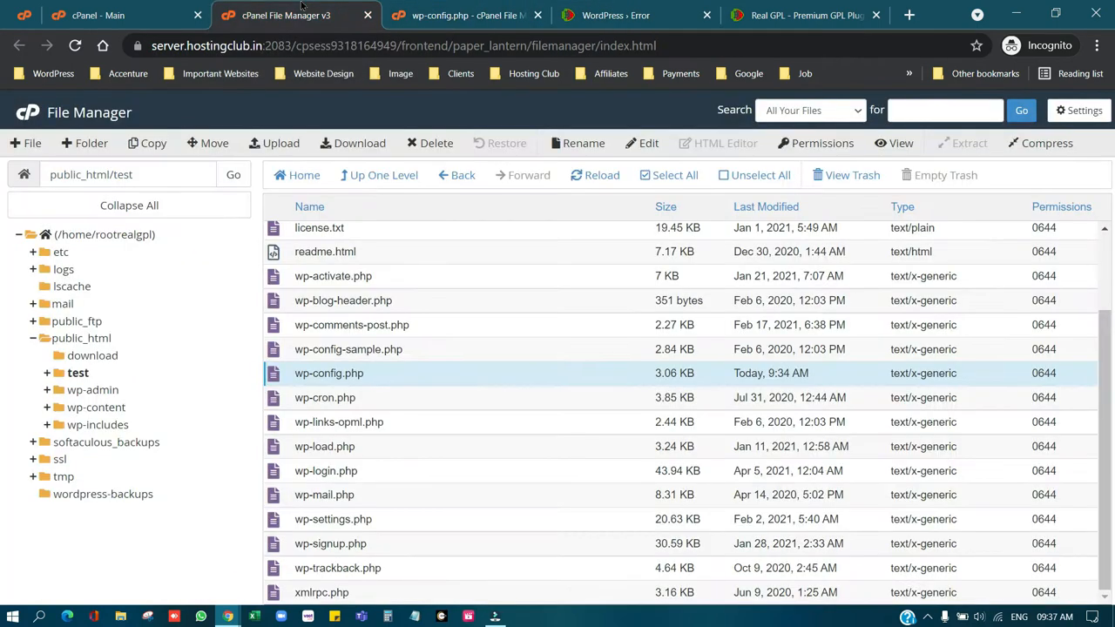
{"action": "scroll", "coordinate": [391, 266], "scroll_direction": "up", "scroll_amount": 3}
{"action": "double_click", "coordinate": [378, 259]}
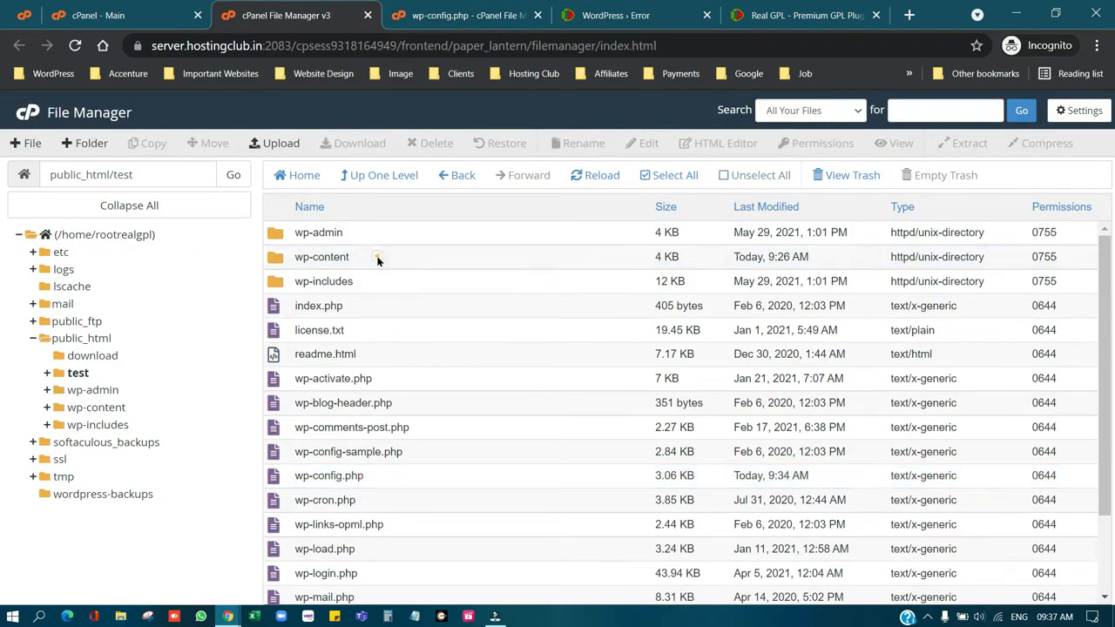
{"action": "double_click", "coordinate": [358, 239]}
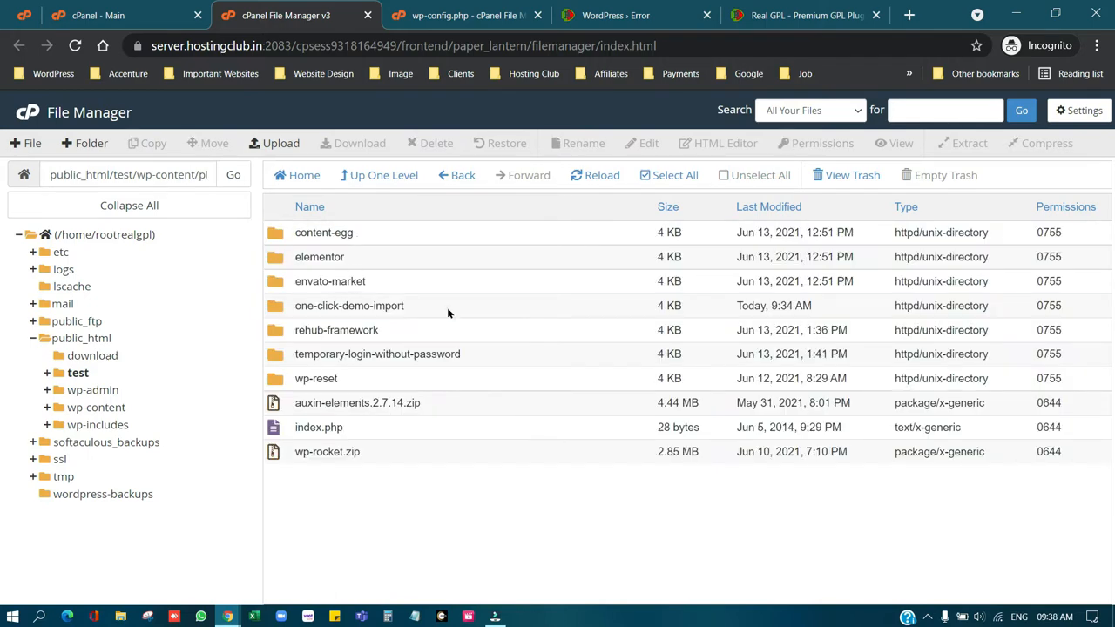
{"action": "double_click", "coordinate": [448, 310]}
Check the name of the faulty plugin file in the parse error on the WordPress error page.
{"action": "left_click", "coordinate": [599, 7]}
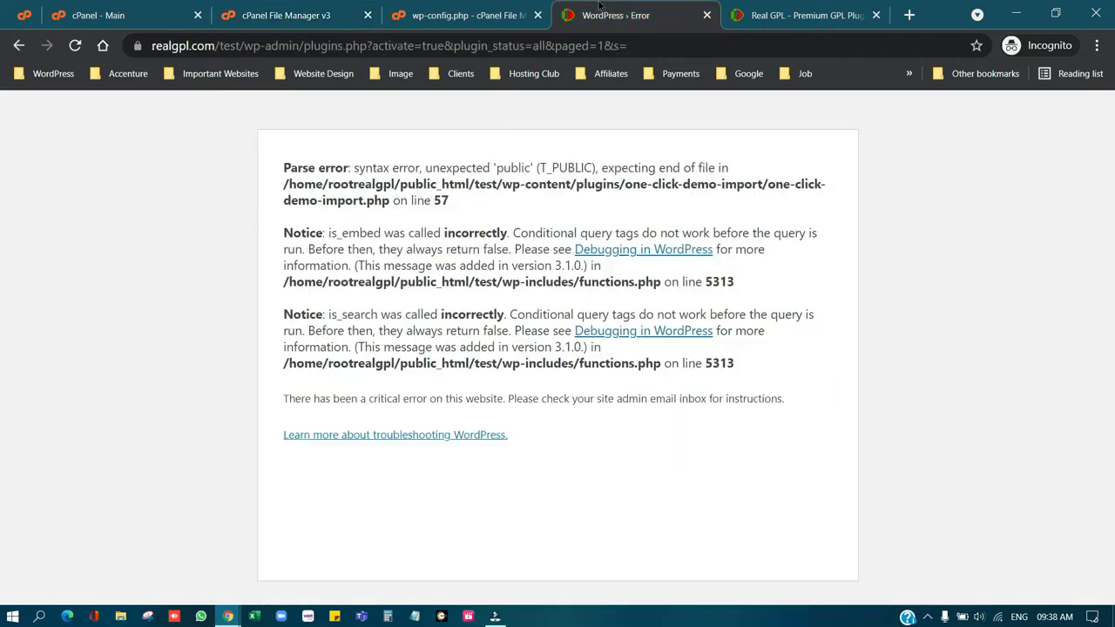
{"action": "left_click_drag", "start_coordinate": [772, 187], "coordinate": [678, 184]}
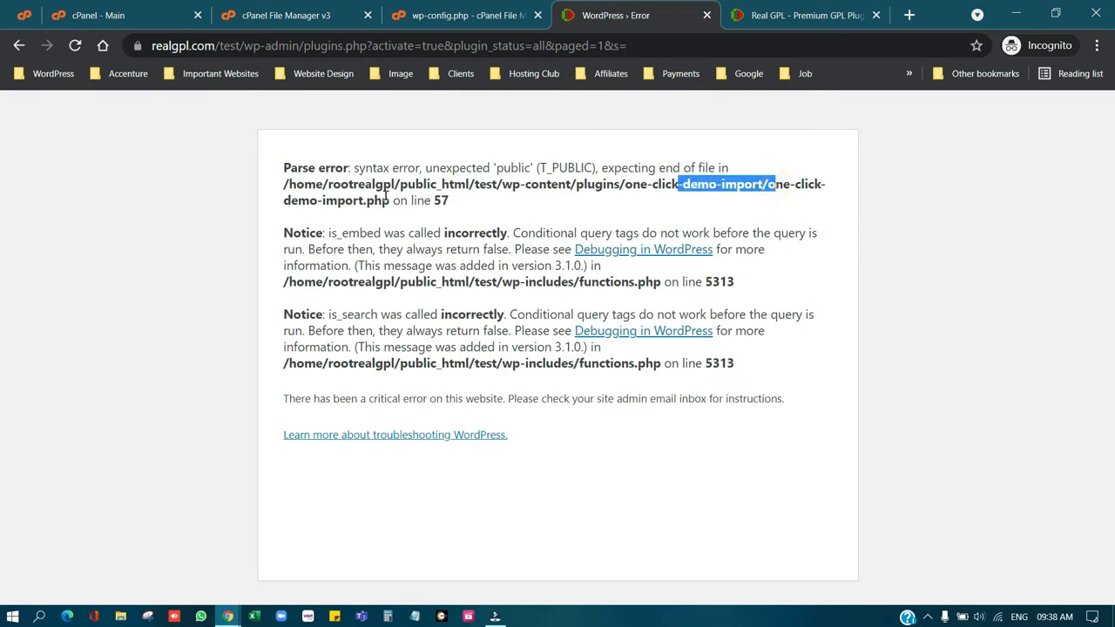
{"action": "left_click", "coordinate": [382, 196]}
Open one-click-demo-import.php from the plugin folder for editing in File Manager.
{"action": "left_click", "coordinate": [468, 11]}
{"action": "left_click", "coordinate": [329, 6]}
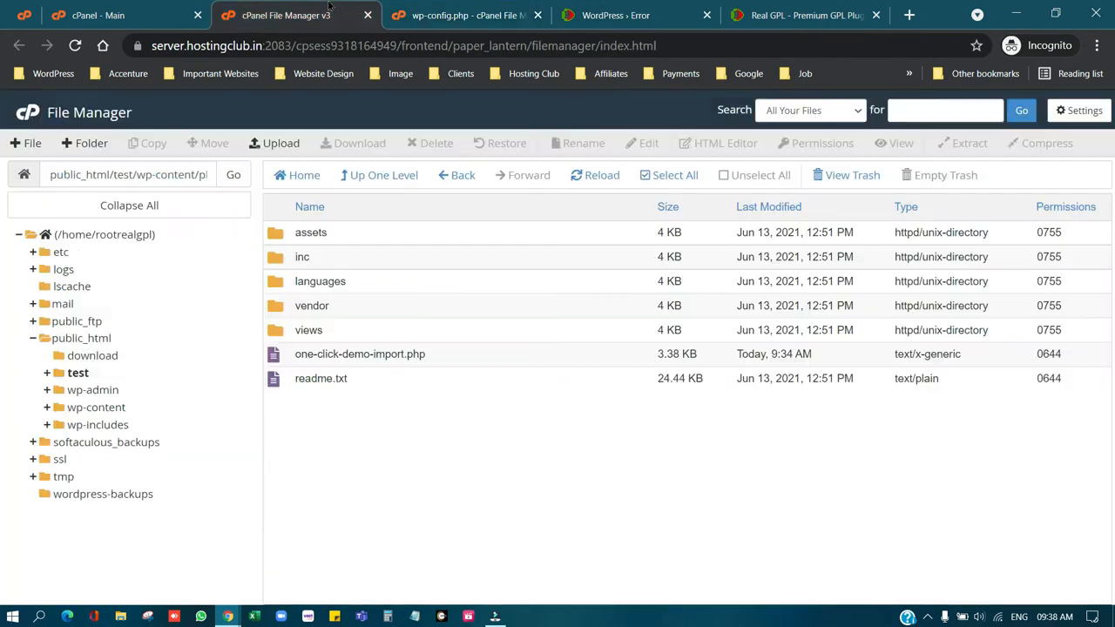
{"action": "left_click", "coordinate": [460, 353]}
{"action": "right_click", "coordinate": [466, 353]}
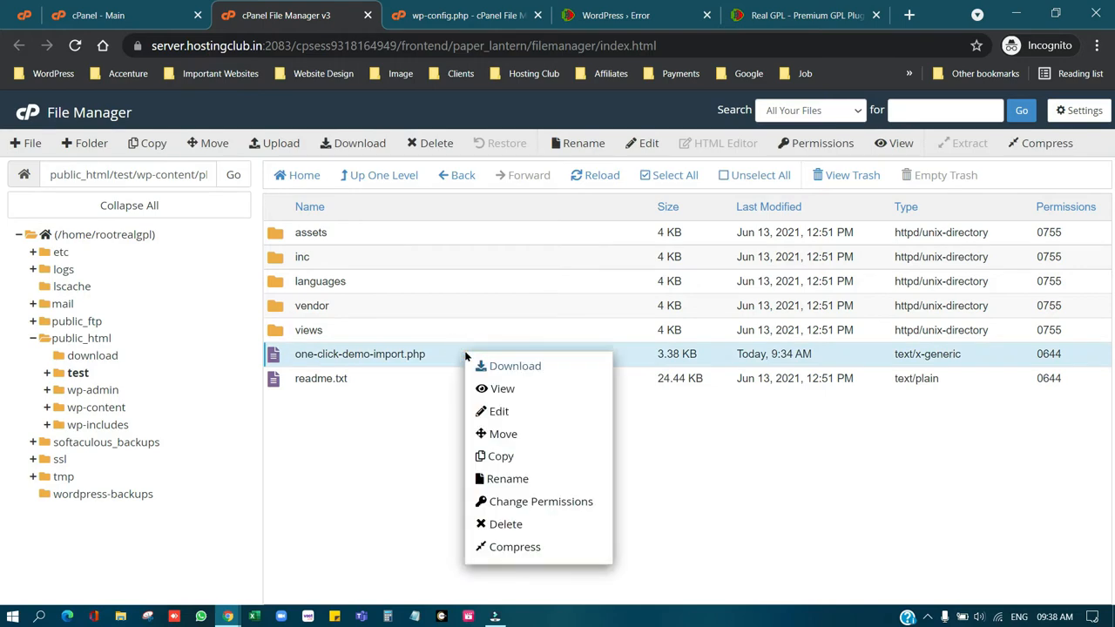
{"action": "left_click", "coordinate": [518, 416]}
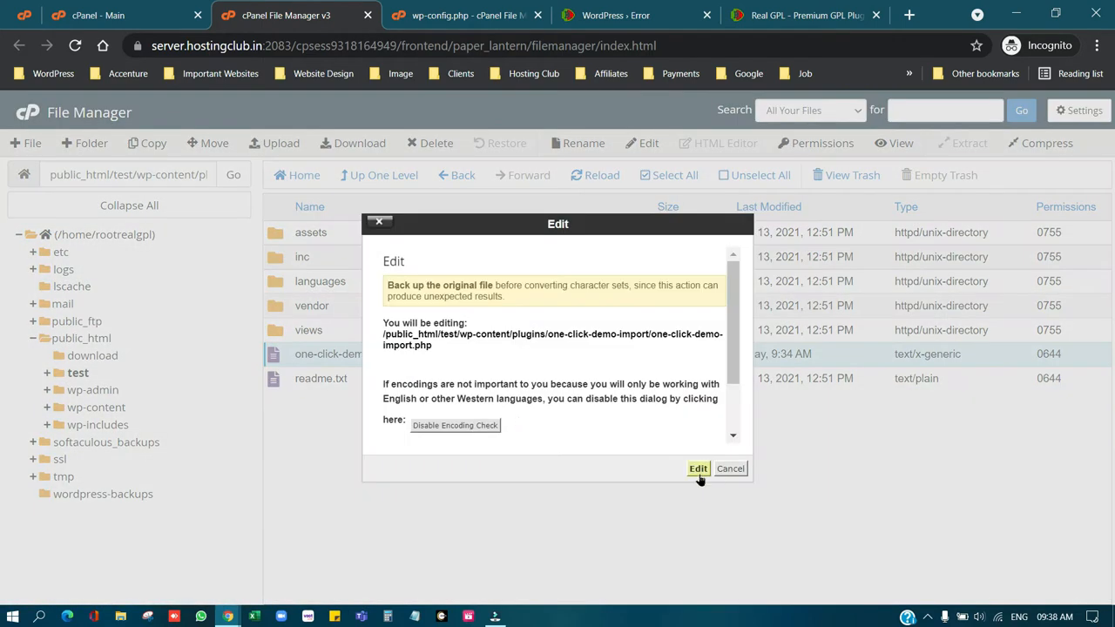
{"action": "left_click", "coordinate": [699, 470]}
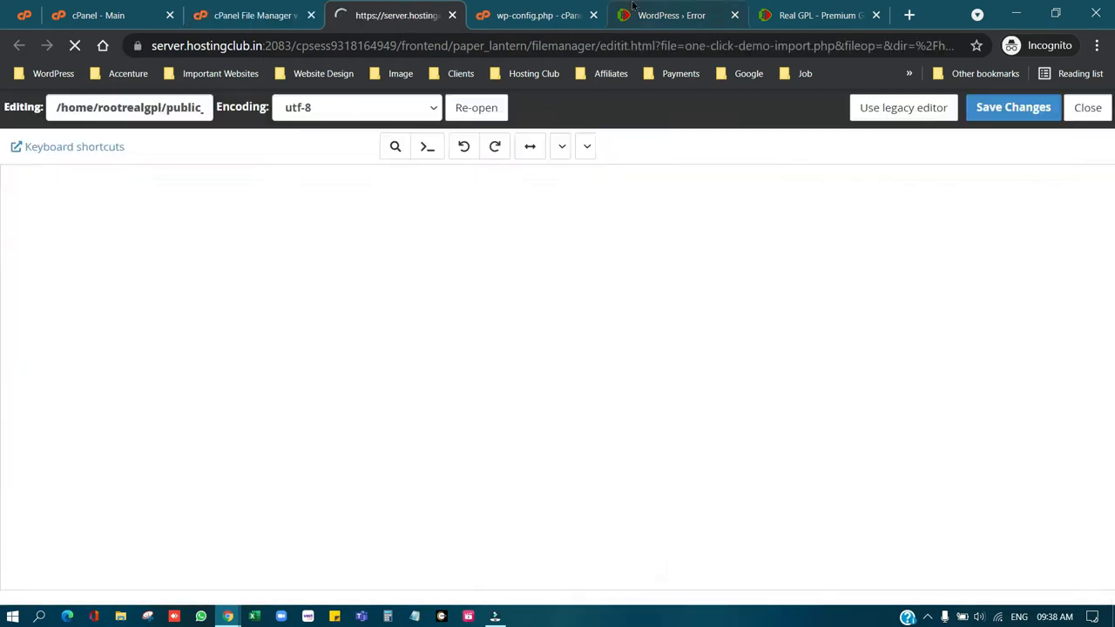
Check the line number in the parse error and examine line 57 of one-click-demo-import.php.
{"action": "left_click", "coordinate": [633, 7]}
{"action": "double_click", "coordinate": [441, 200]}
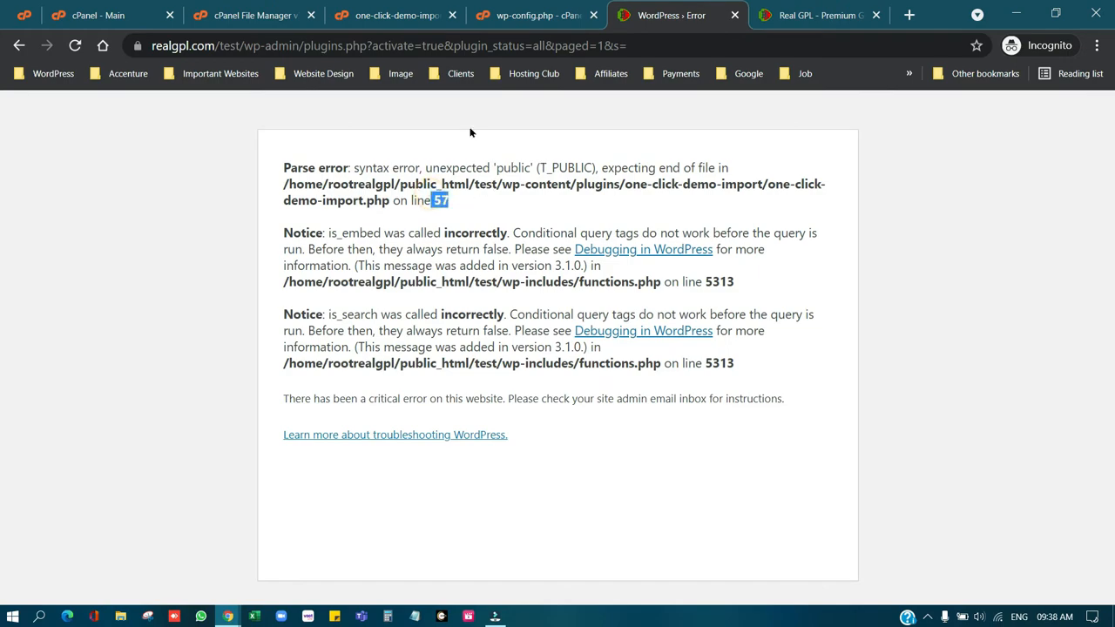
{"action": "left_click", "coordinate": [406, 9]}
{"action": "scroll", "coordinate": [169, 414], "scroll_direction": "down", "scroll_amount": 3}
{"action": "scroll", "coordinate": [169, 413], "scroll_direction": "down", "scroll_amount": 6}
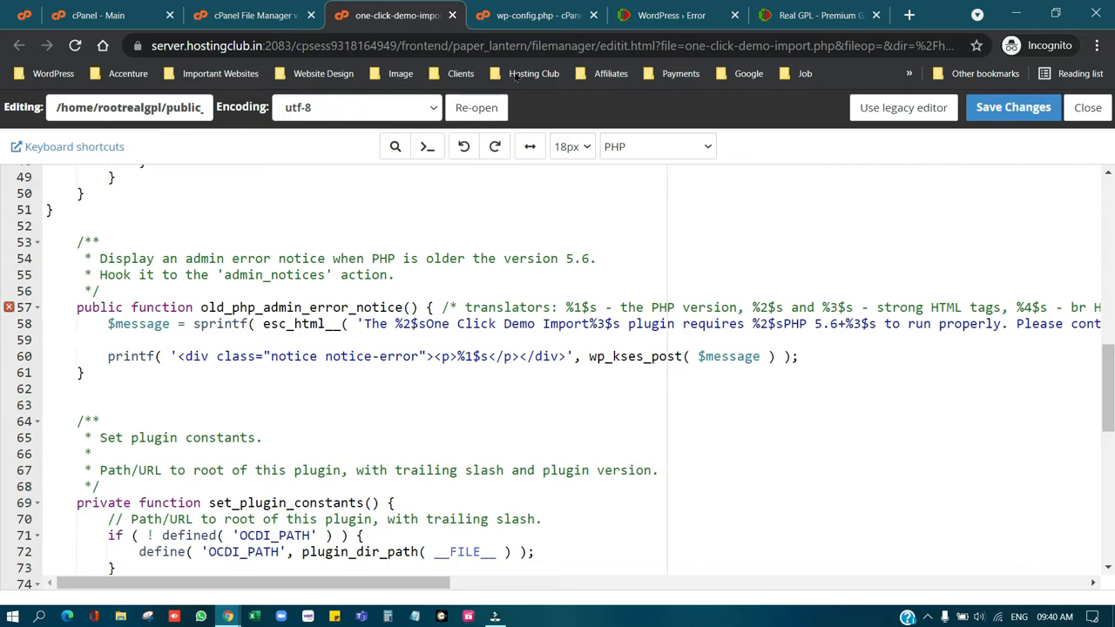
Return to the plugins folder in File Manager and select the one-click-demo-import folder.
{"action": "left_click", "coordinate": [278, 17]}
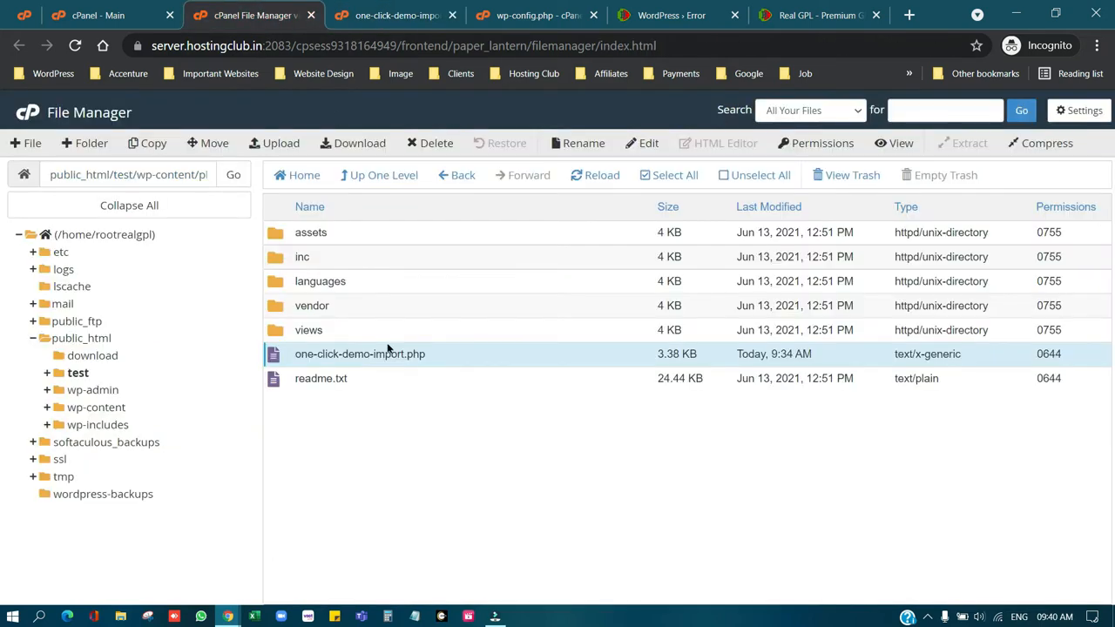
{"action": "left_click", "coordinate": [366, 176]}
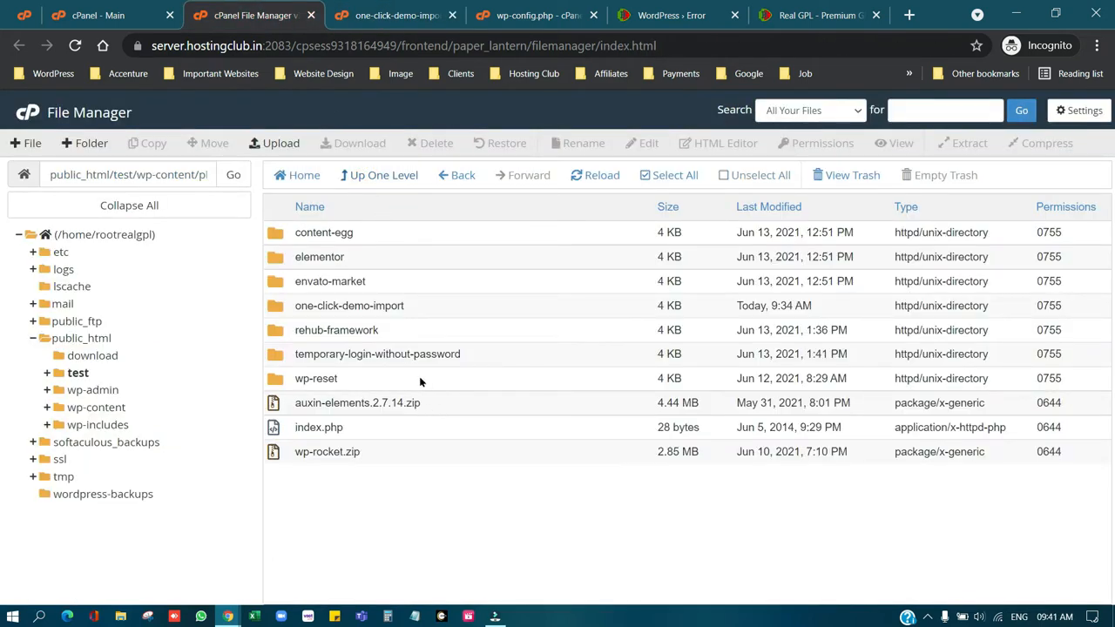
{"action": "left_click", "coordinate": [440, 312]}
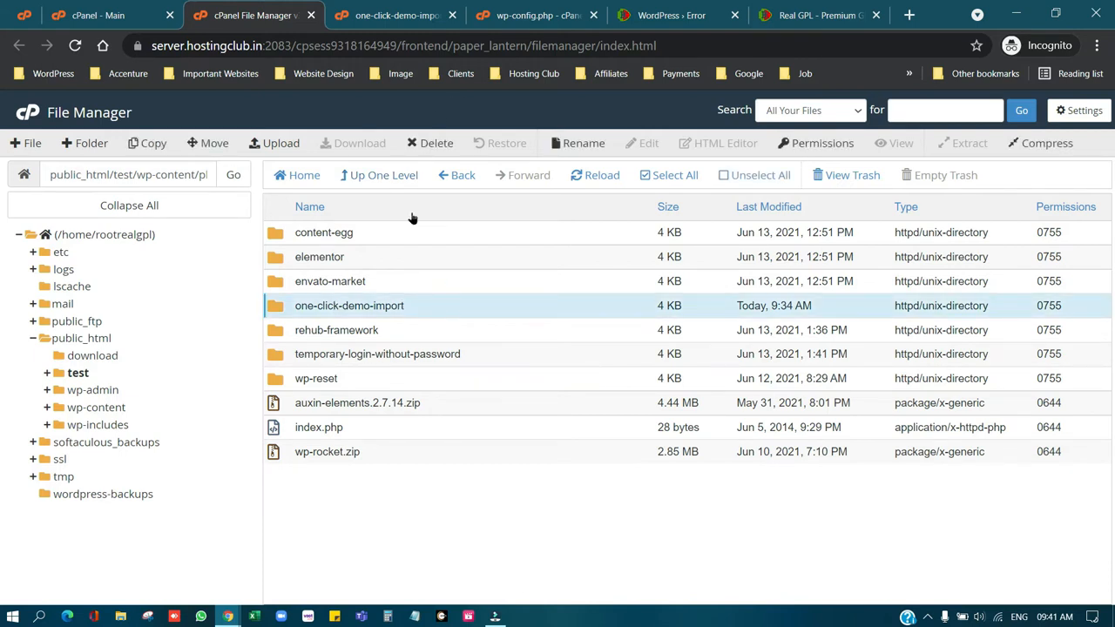
Examine the OCDI_Plugin class in one-click-demo-import.php, from its opening brace on line 22 to the closing brace on line 51.
{"action": "left_click", "coordinate": [402, 15]}
{"action": "scroll", "coordinate": [217, 330], "scroll_direction": "up", "scroll_amount": 3}
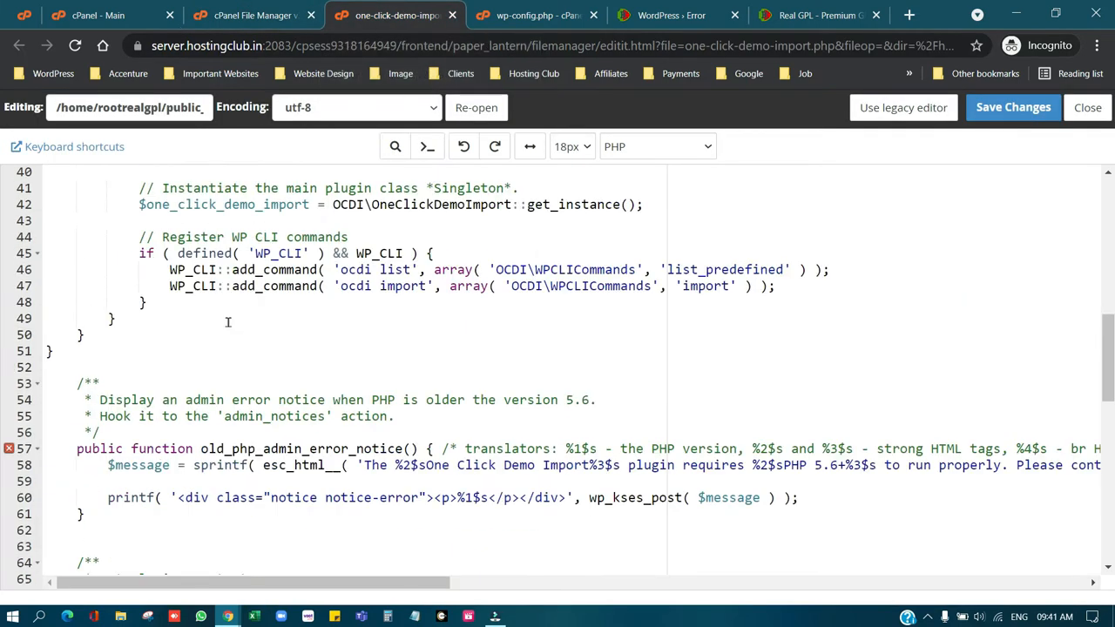
{"action": "left_click", "coordinate": [52, 351]}
{"action": "left_click_drag", "start_coordinate": [52, 351], "coordinate": [62, 304]}
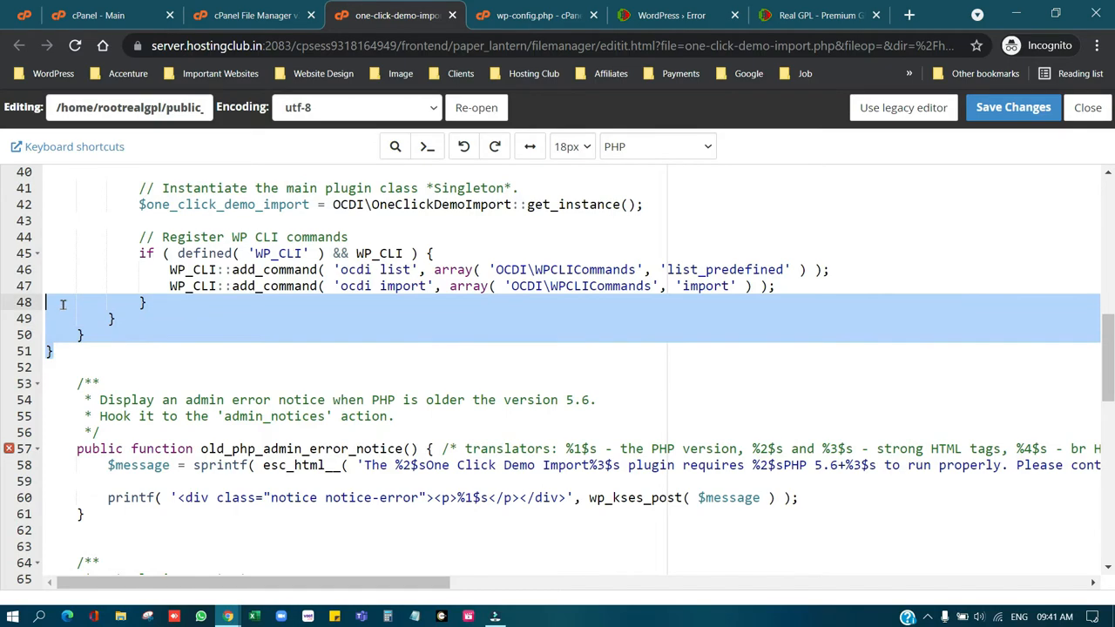
{"action": "scroll", "coordinate": [234, 353], "scroll_direction": "up", "scroll_amount": 9}
{"action": "scroll", "coordinate": [232, 322], "scroll_direction": "down", "scroll_amount": 1}
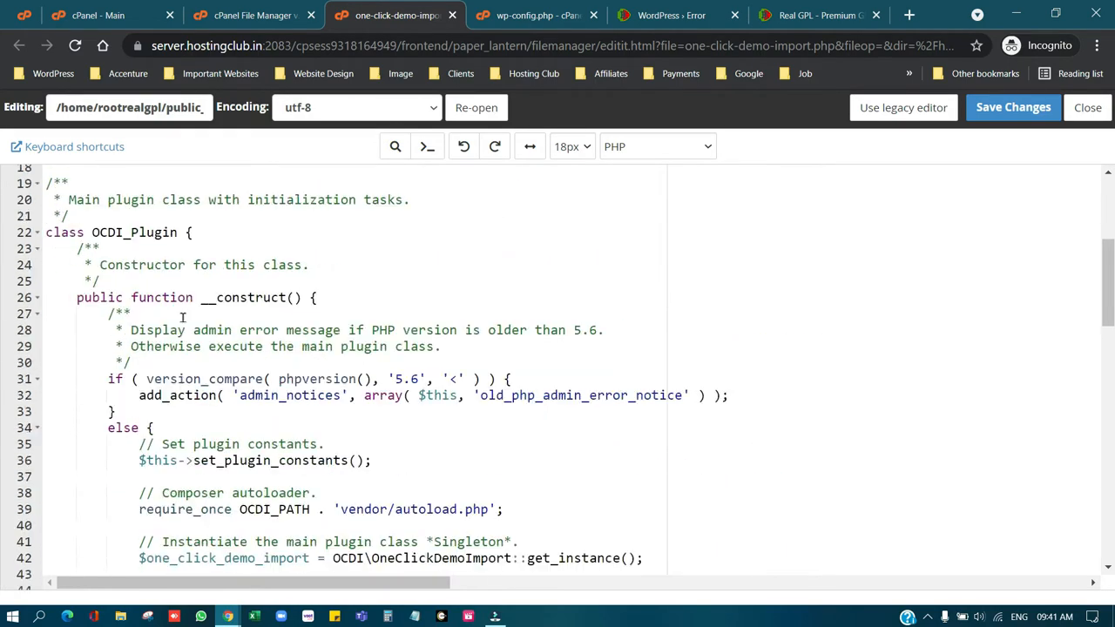
{"action": "left_click", "coordinate": [185, 233], "text": "shift"}
{"action": "scroll", "coordinate": [250, 359], "scroll_direction": "down", "scroll_amount": 10}
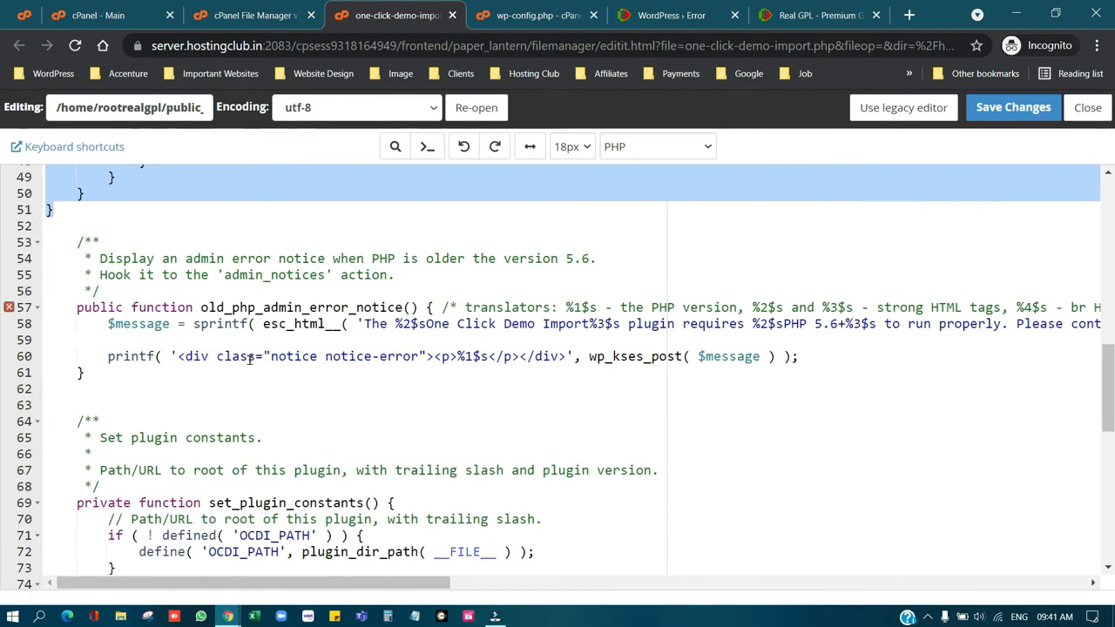
{"action": "scroll", "coordinate": [250, 359], "scroll_direction": "up", "scroll_amount": 4}
{"action": "scroll", "coordinate": [250, 359], "scroll_direction": "down", "scroll_amount": 3}
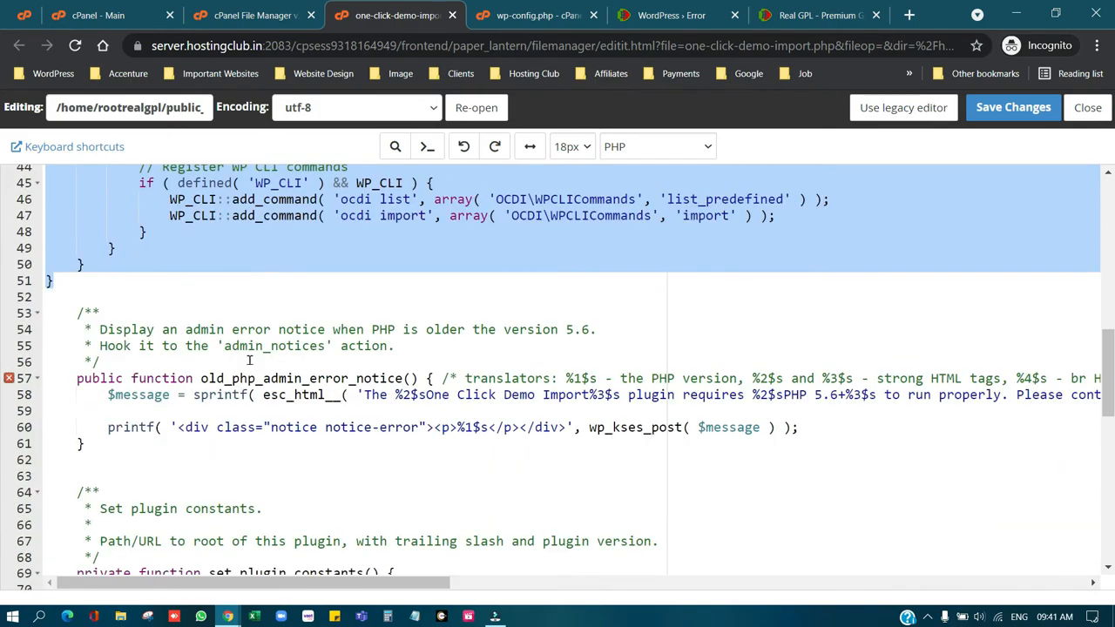
{"action": "scroll", "coordinate": [250, 358], "scroll_direction": "up", "scroll_amount": 10}
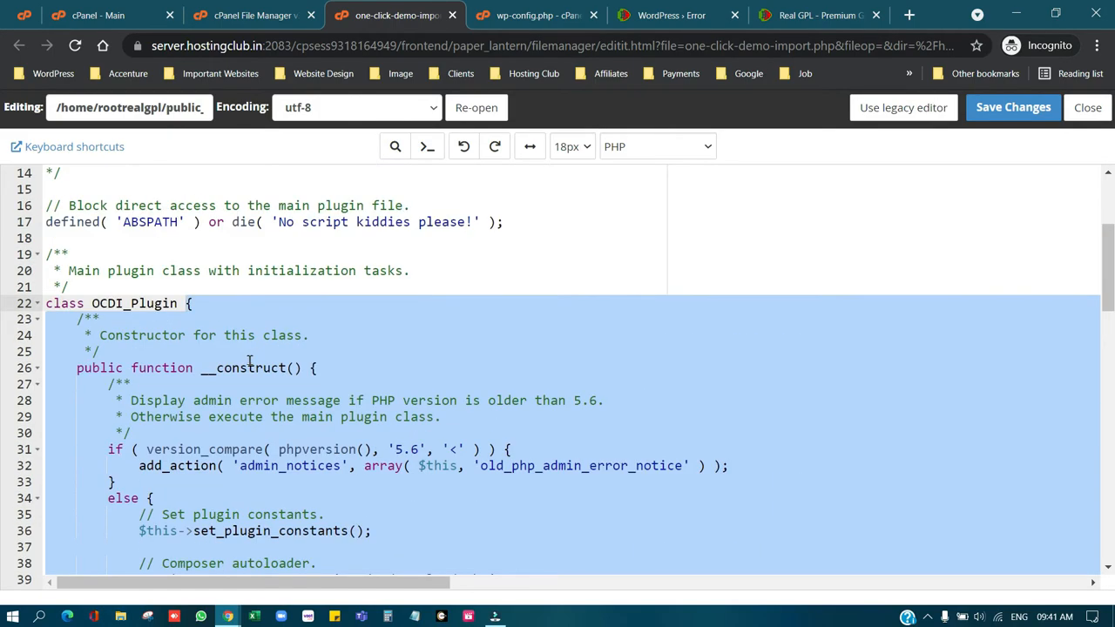
{"action": "scroll", "coordinate": [195, 331], "scroll_direction": "down", "scroll_amount": 20}
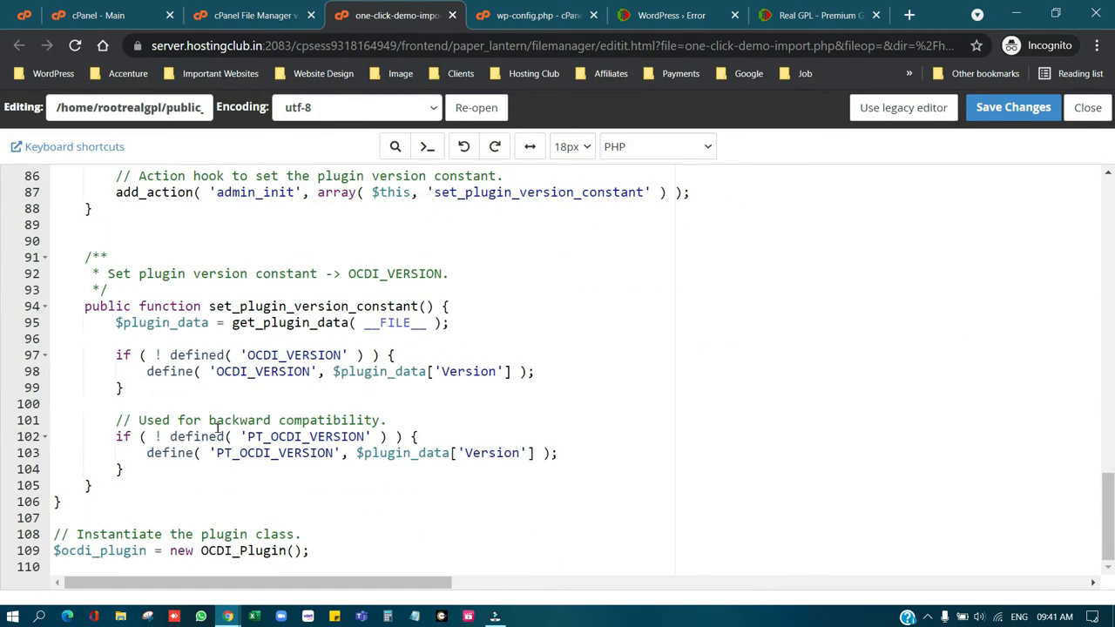
{"action": "scroll", "coordinate": [218, 427], "scroll_direction": "up", "scroll_amount": 20}
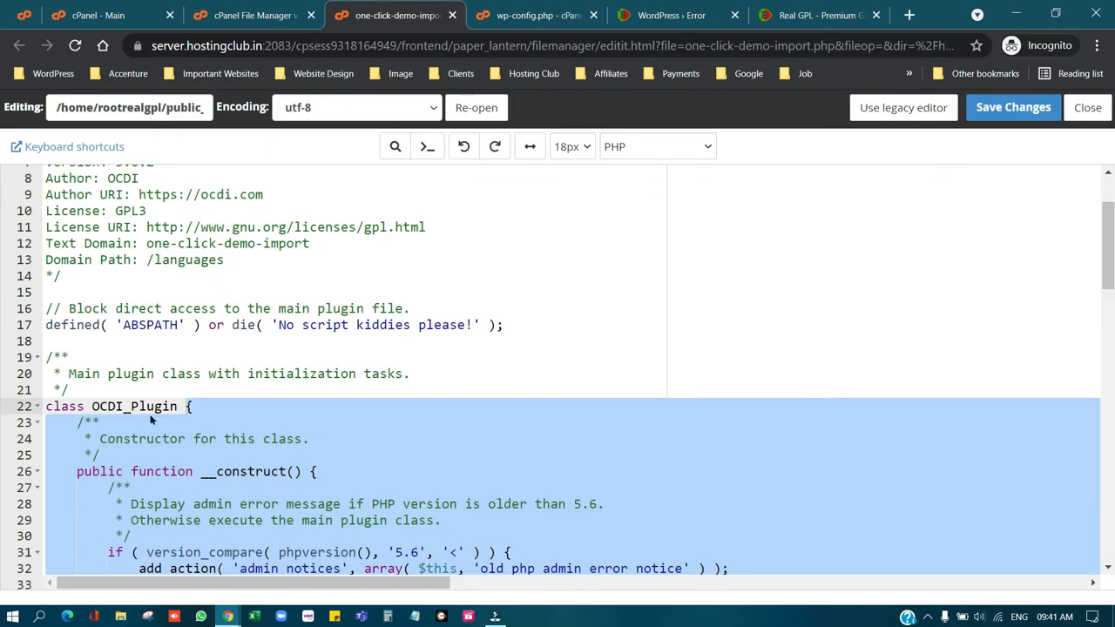
{"action": "scroll", "coordinate": [149, 409], "scroll_direction": "down", "scroll_amount": 6}
{"action": "scroll", "coordinate": [144, 403], "scroll_direction": "up", "scroll_amount": 3}
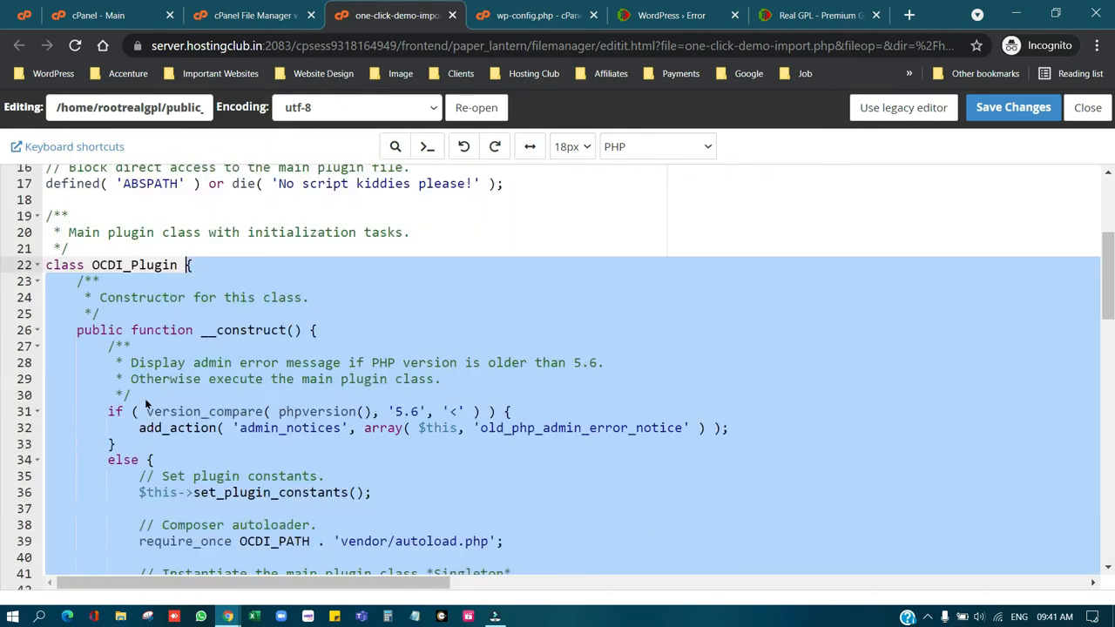
Check the matching braces of the __construct function and of its if and else blocks.
{"action": "left_click", "coordinate": [312, 331]}
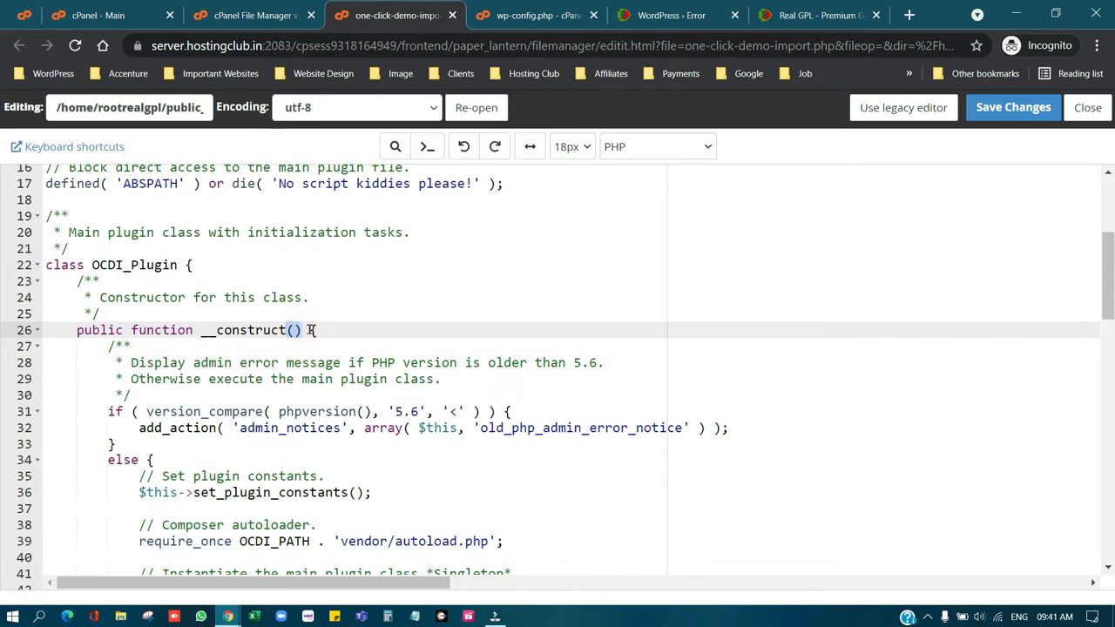
{"action": "double_click", "coordinate": [312, 330]}
{"action": "scroll", "coordinate": [142, 430], "scroll_direction": "down", "scroll_amount": 6}
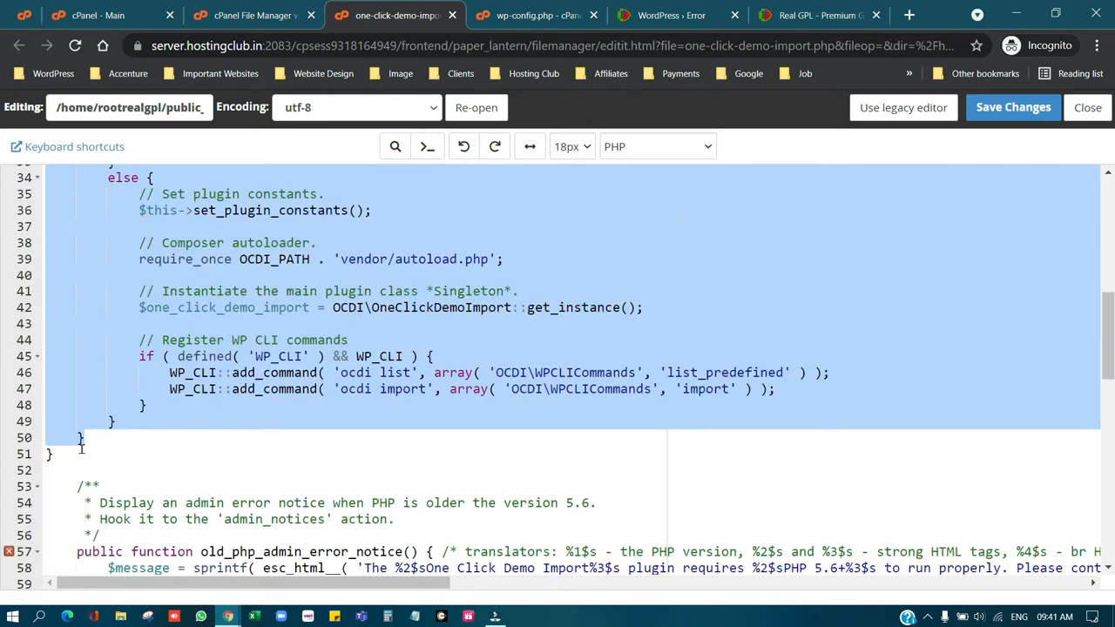
{"action": "scroll", "coordinate": [91, 443], "scroll_direction": "up", "scroll_amount": 6}
{"action": "left_click", "coordinate": [197, 403]}
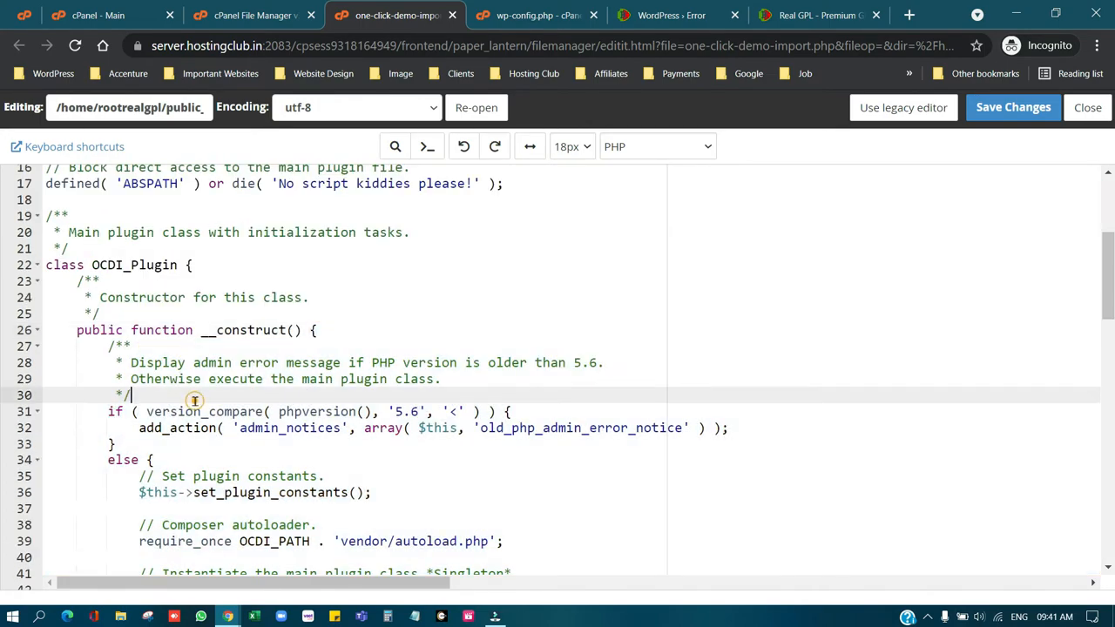
{"action": "left_click", "coordinate": [506, 411]}
{"action": "double_click", "coordinate": [505, 412]}
{"action": "scroll", "coordinate": [250, 440], "scroll_direction": "down", "scroll_amount": 3}
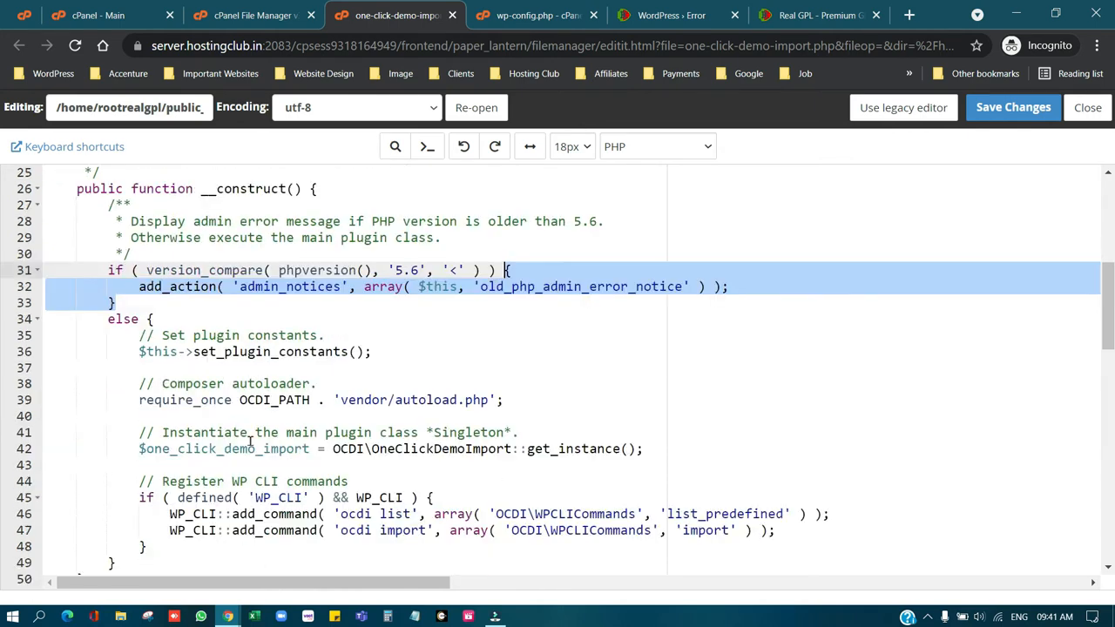
{"action": "double_click", "coordinate": [148, 319]}
{"action": "scroll", "coordinate": [144, 348], "scroll_direction": "down", "scroll_amount": 3}
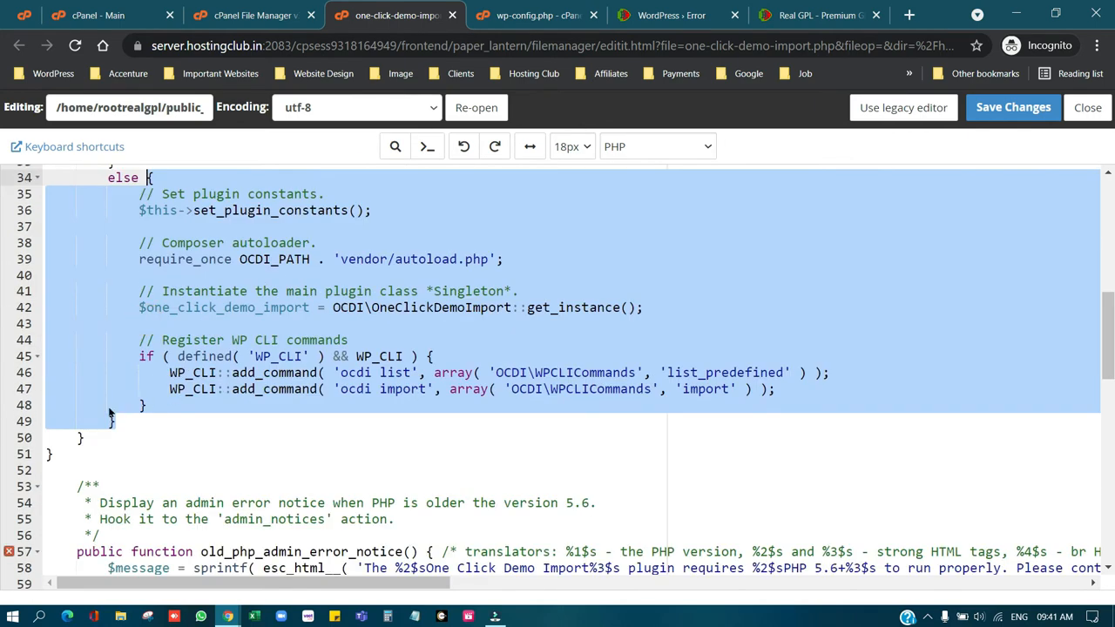
Delete the extra closing brace on line 51 of one-click-demo-import.php, save the file and reload the WordPress error page.
{"action": "left_click", "coordinate": [61, 453]}
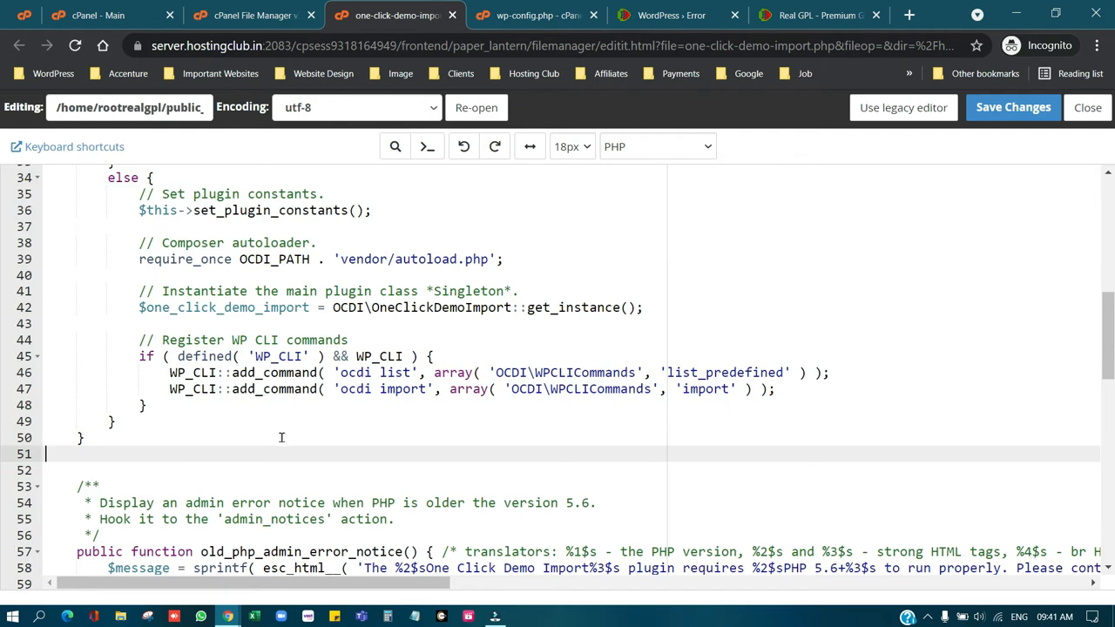
{"action": "left_click", "coordinate": [1010, 117]}
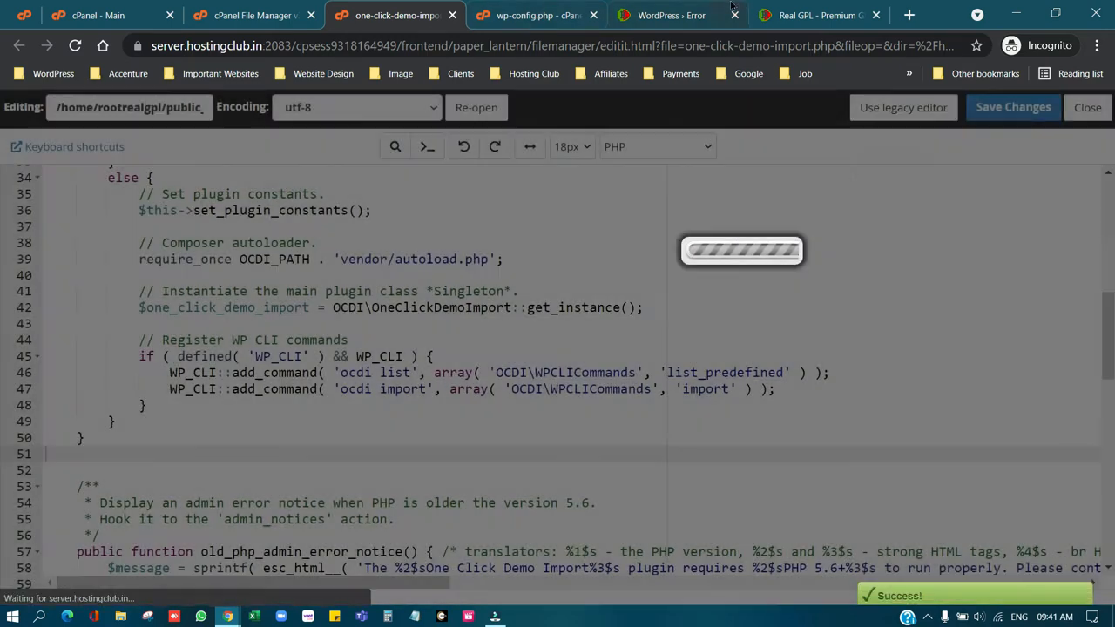
{"action": "left_click", "coordinate": [681, 9]}
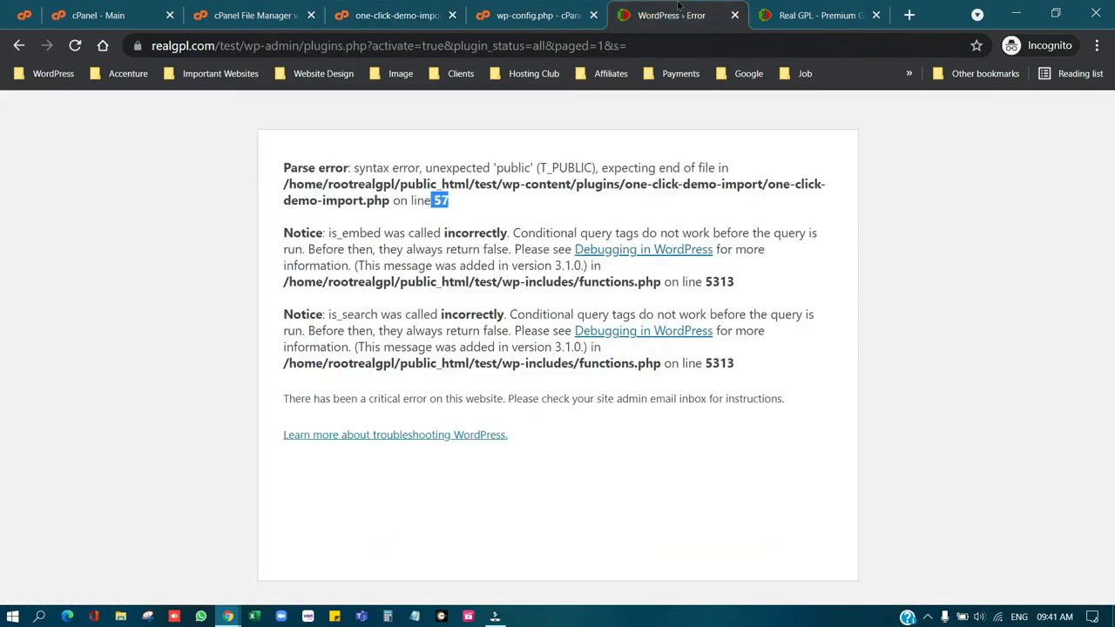
{"action": "left_click", "coordinate": [73, 45]}
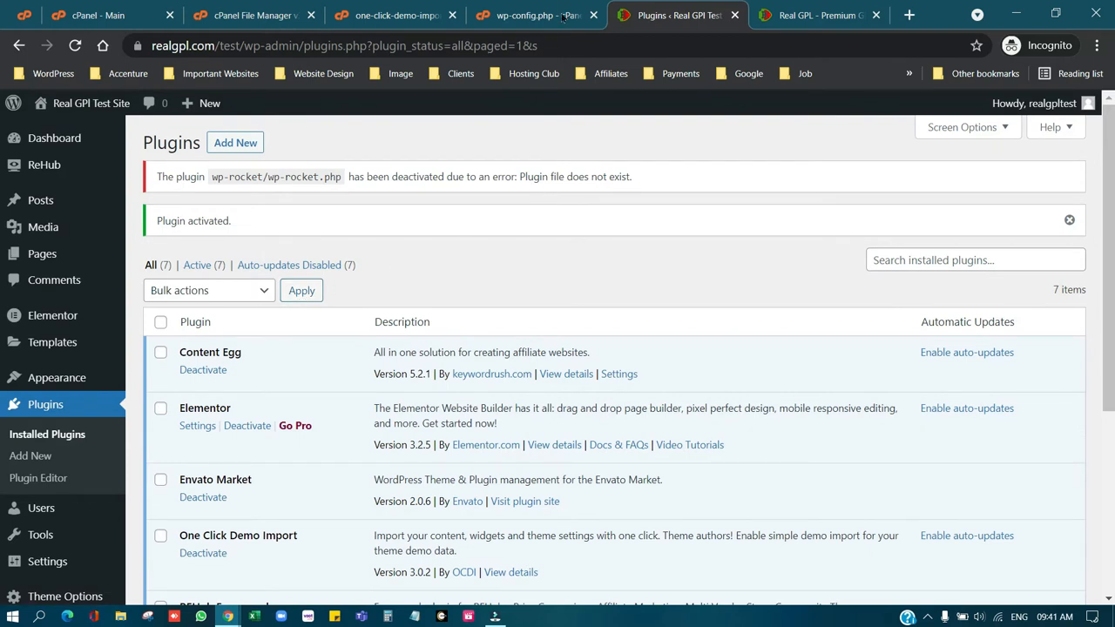
Insert a stray backslash on line 51 of one-click-demo-import.php, save the file and reload the WordPress plugins page.
{"action": "left_click", "coordinate": [389, 5]}
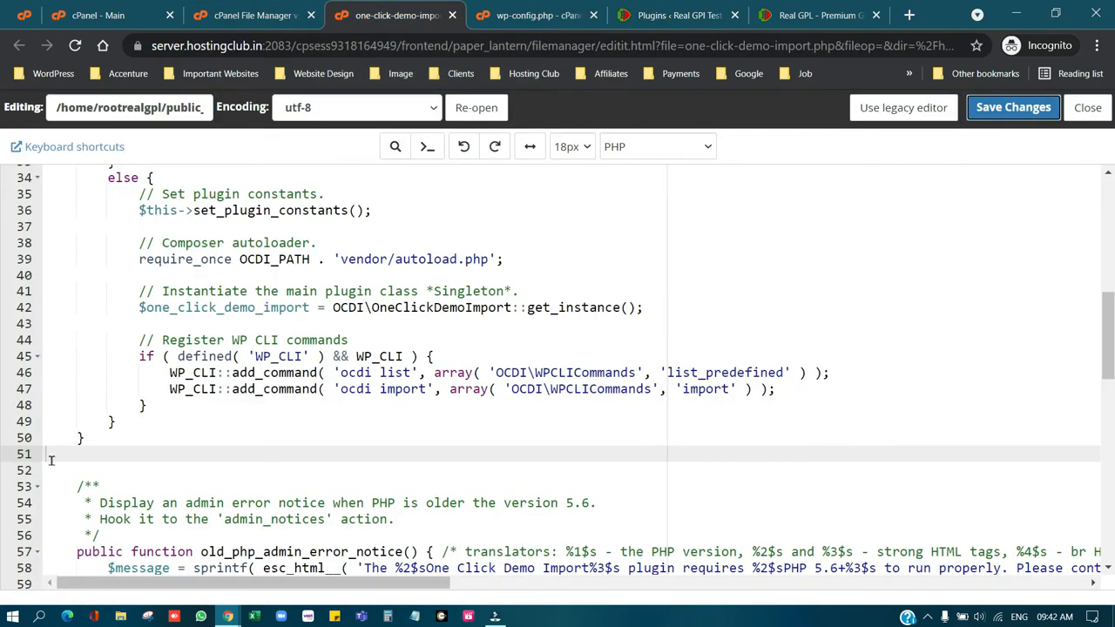
{"action": "left_click", "coordinate": [80, 454]}
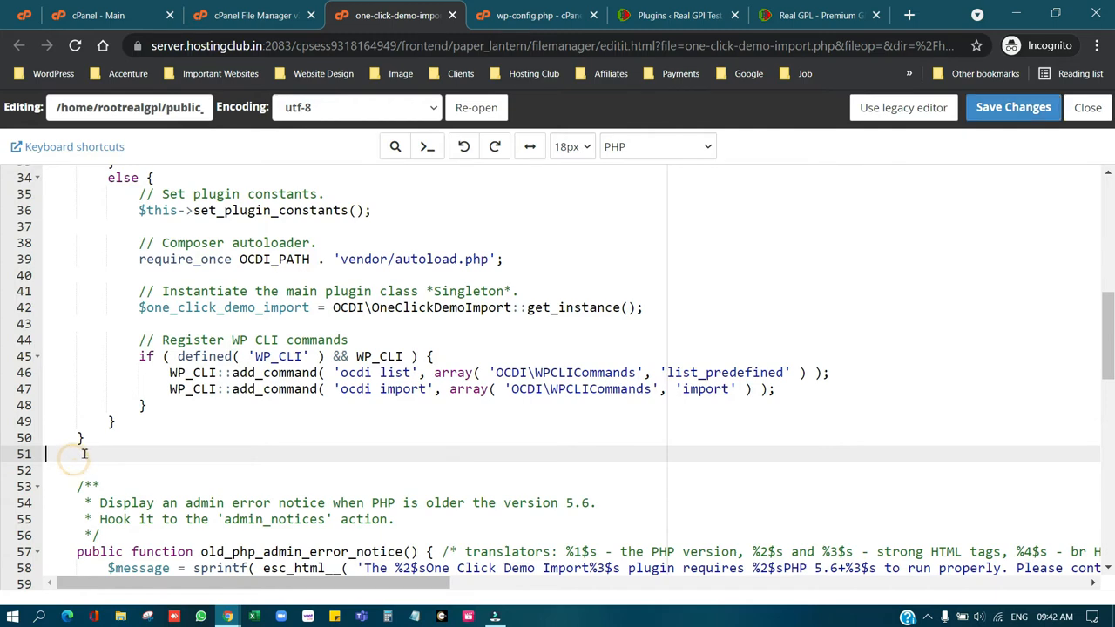
{"action": "type", "text": "\\"}
{"action": "left_click", "coordinate": [1013, 107]}
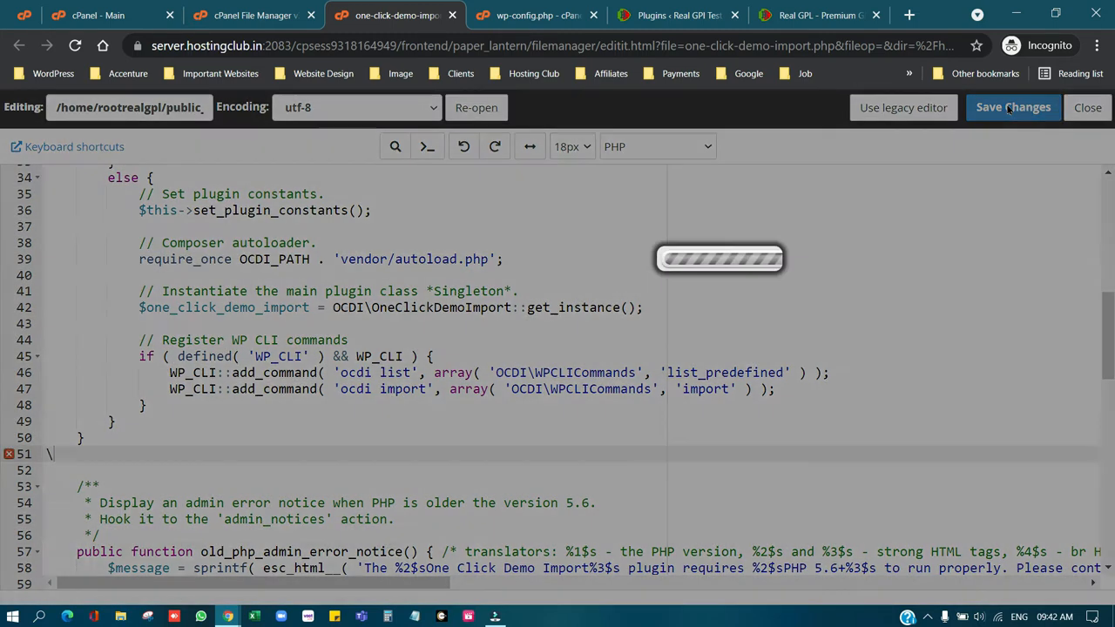
{"action": "left_click", "coordinate": [703, 11]}
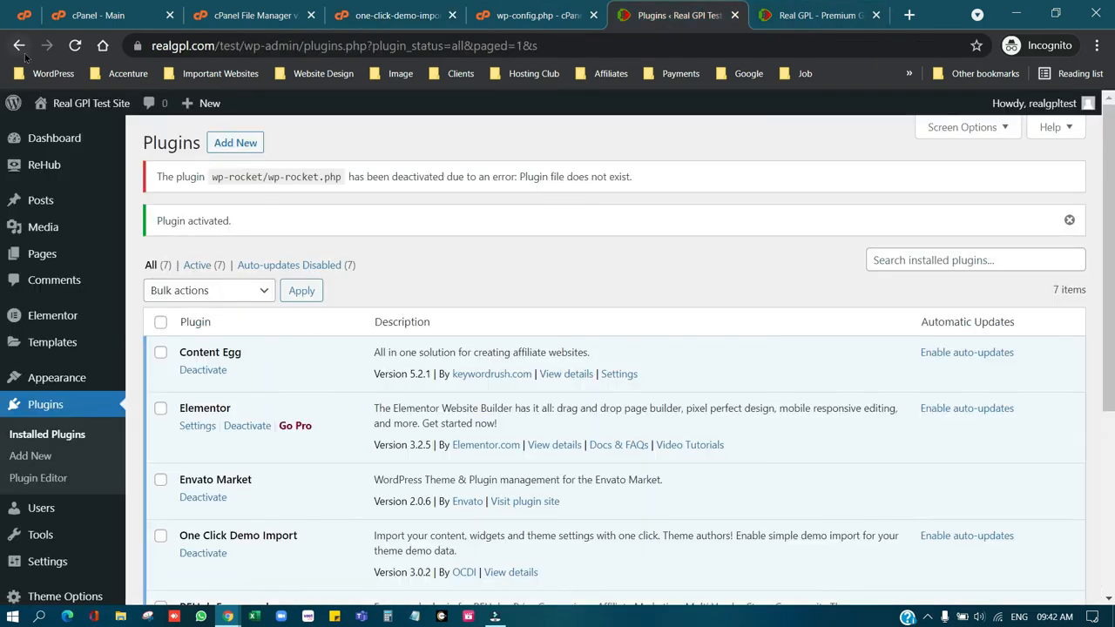
{"action": "left_click", "coordinate": [75, 45]}
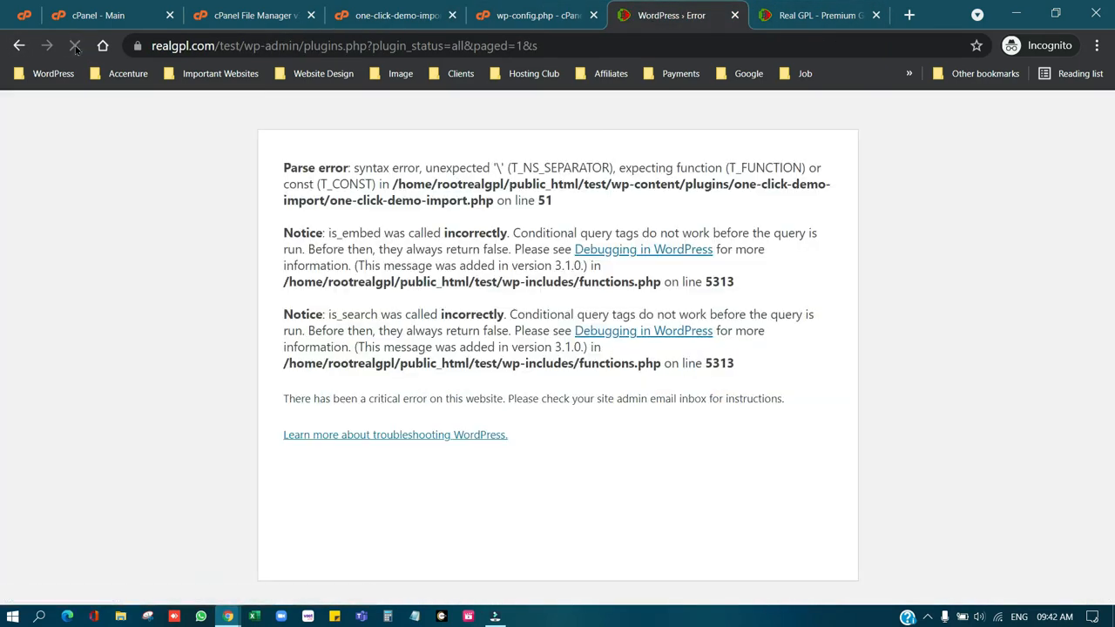
Move the one-click-demo-import plugin folder to the trash in File Manager and reload the WordPress plugins page.
{"action": "left_click", "coordinate": [249, 15]}
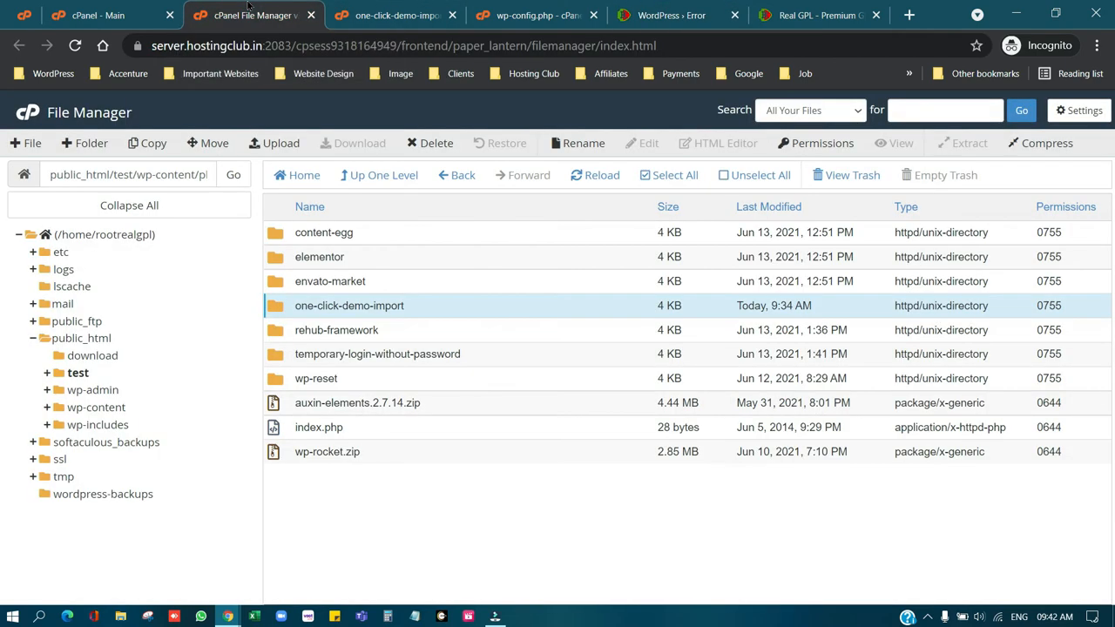
{"action": "right_click", "coordinate": [425, 313]}
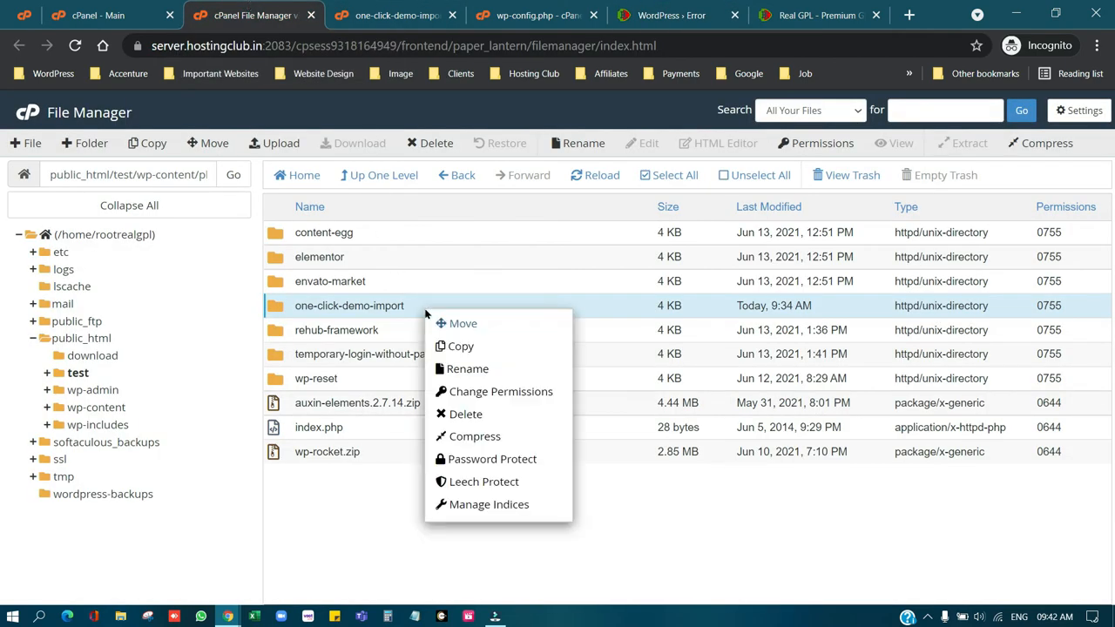
{"action": "left_click", "coordinate": [514, 417]}
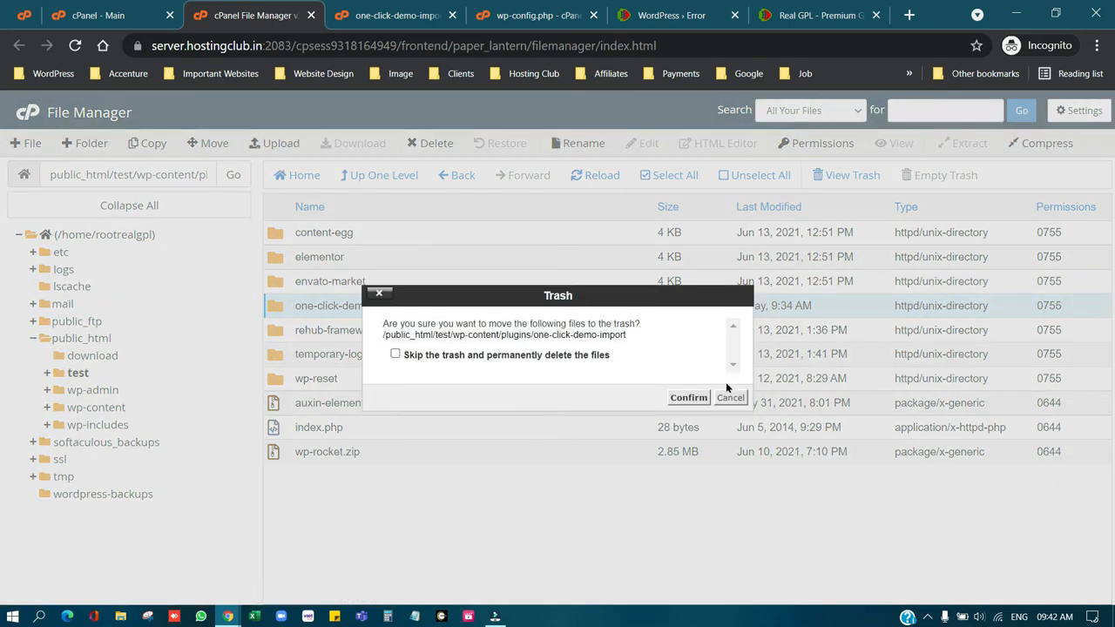
{"action": "left_click", "coordinate": [695, 398]}
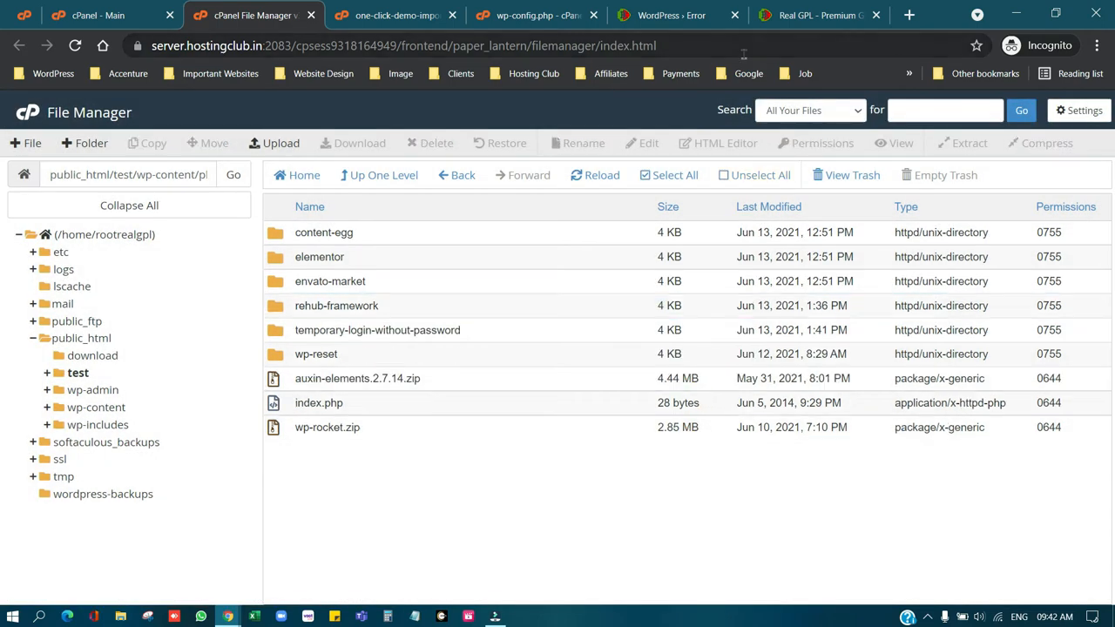
{"action": "left_click", "coordinate": [680, 10]}
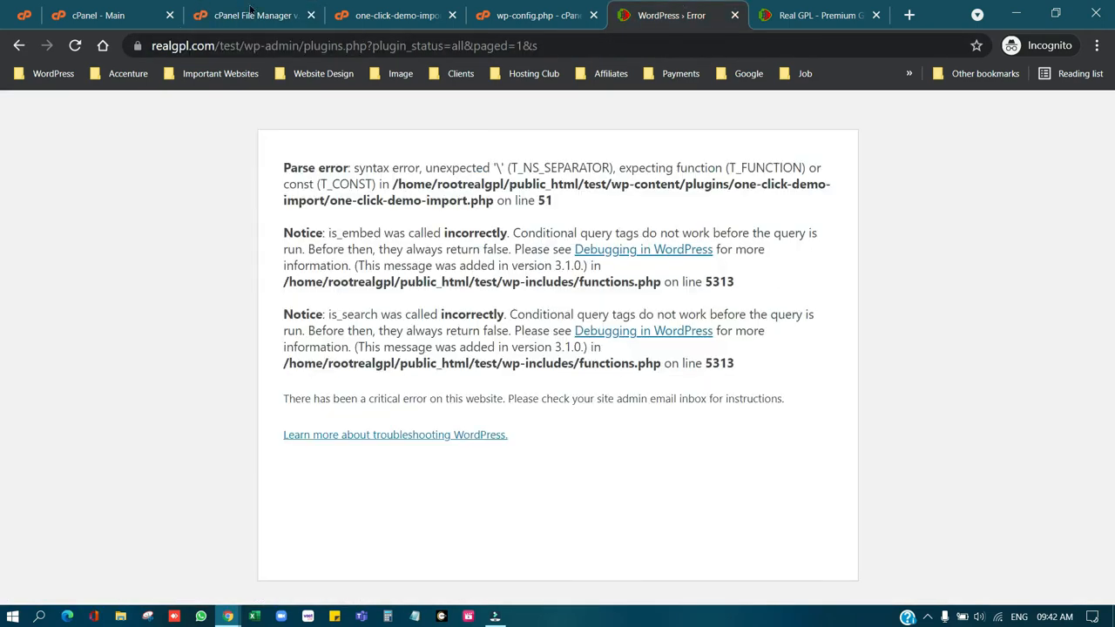
{"action": "left_click", "coordinate": [75, 46]}
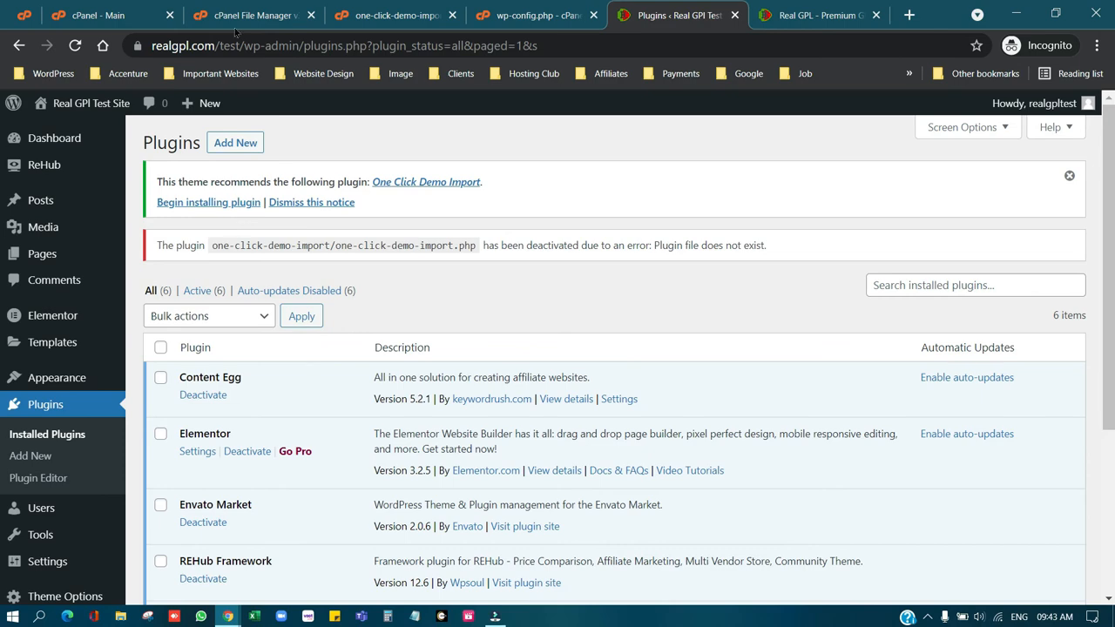
Review the Platinum and Lifetime Extended membership plans on realgpl.com and return to the start of the homepage.
{"action": "left_click", "coordinate": [271, 12]}
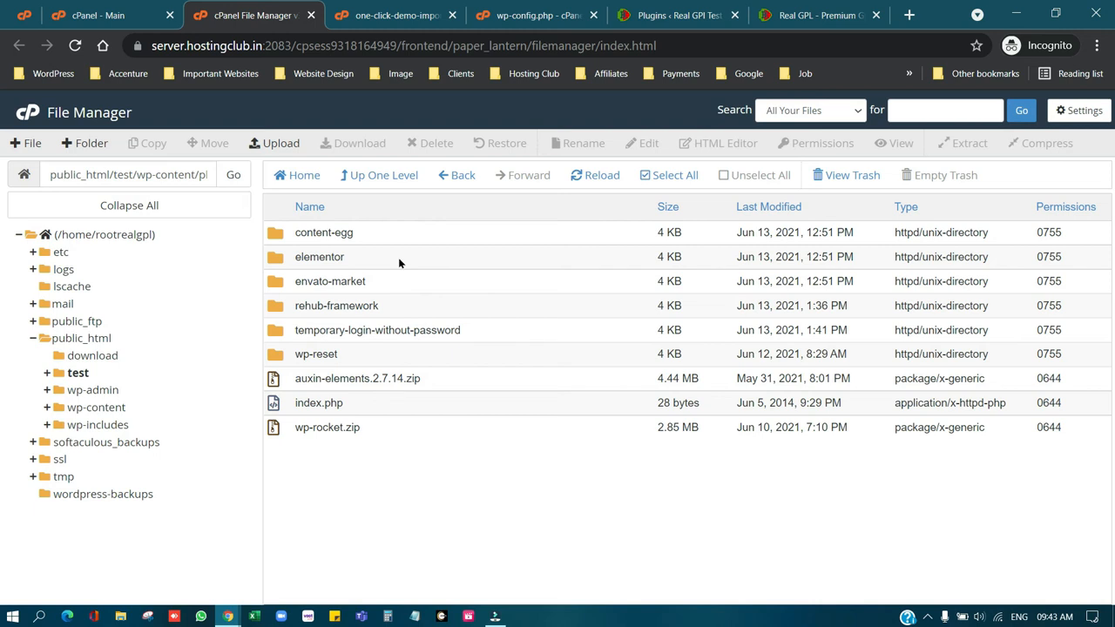
{"action": "left_click", "coordinate": [790, 9]}
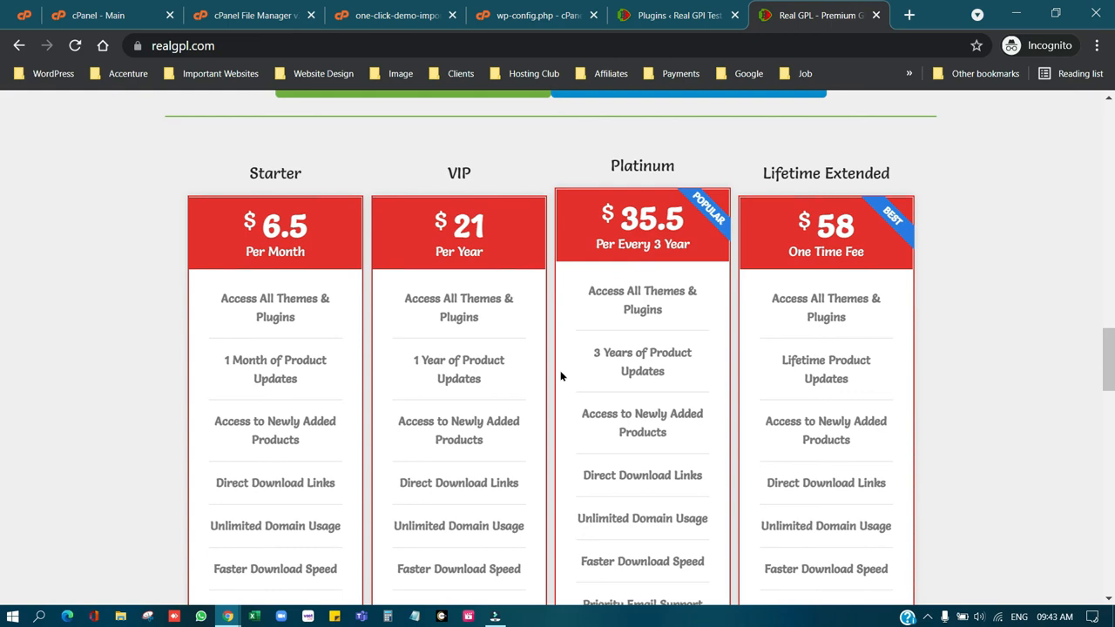
{"action": "scroll", "coordinate": [560, 370], "scroll_direction": "up", "scroll_amount": 3}
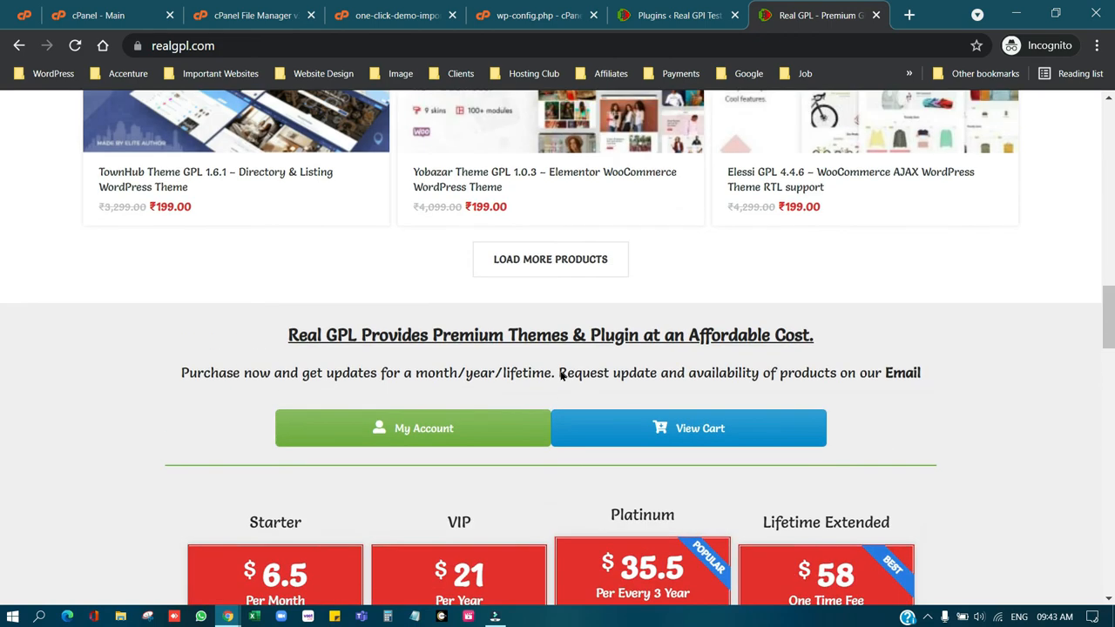
{"action": "scroll", "coordinate": [560, 370], "scroll_direction": "down", "scroll_amount": 3}
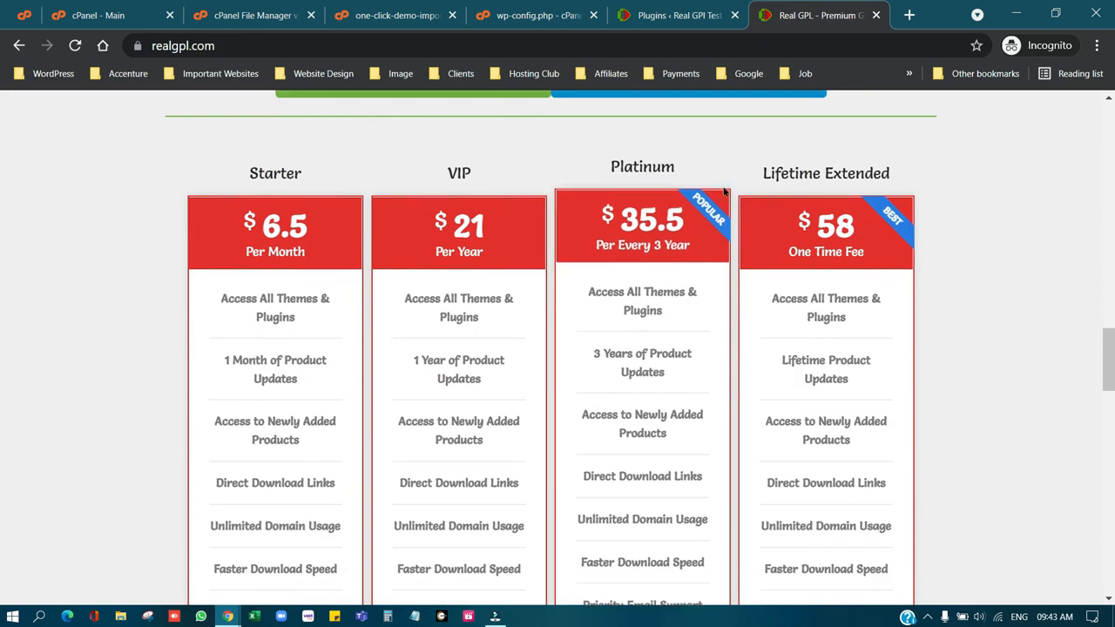
{"action": "double_click", "coordinate": [613, 165]}
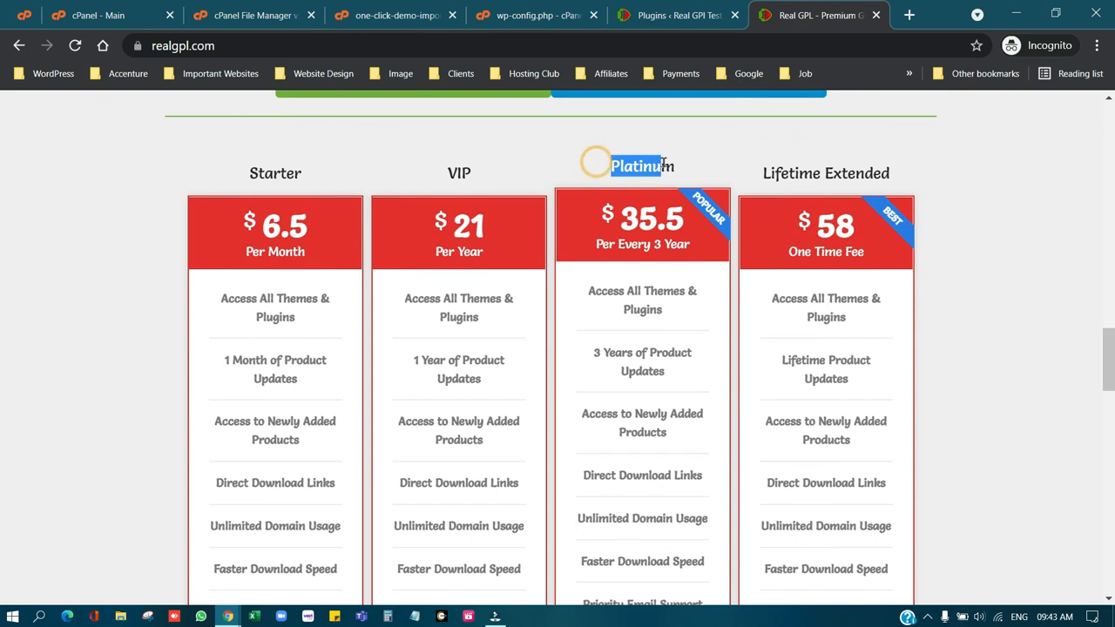
{"action": "double_click", "coordinate": [766, 166]}
{"action": "left_click_drag", "start_coordinate": [858, 166], "coordinate": [891, 166]}
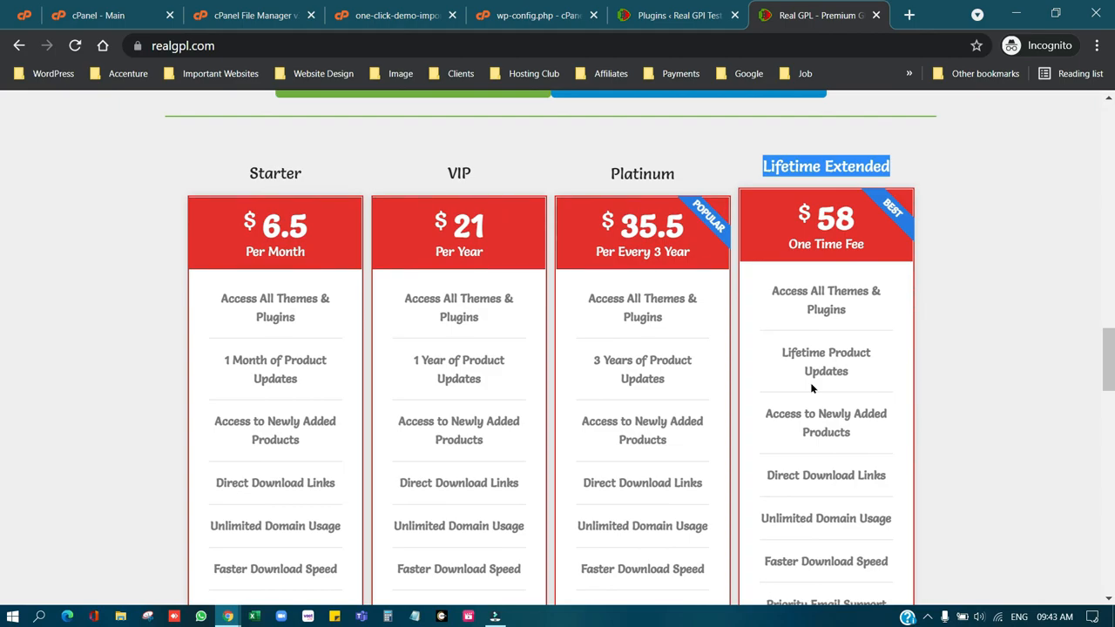
{"action": "scroll", "coordinate": [810, 389], "scroll_direction": "up", "scroll_amount": 15}
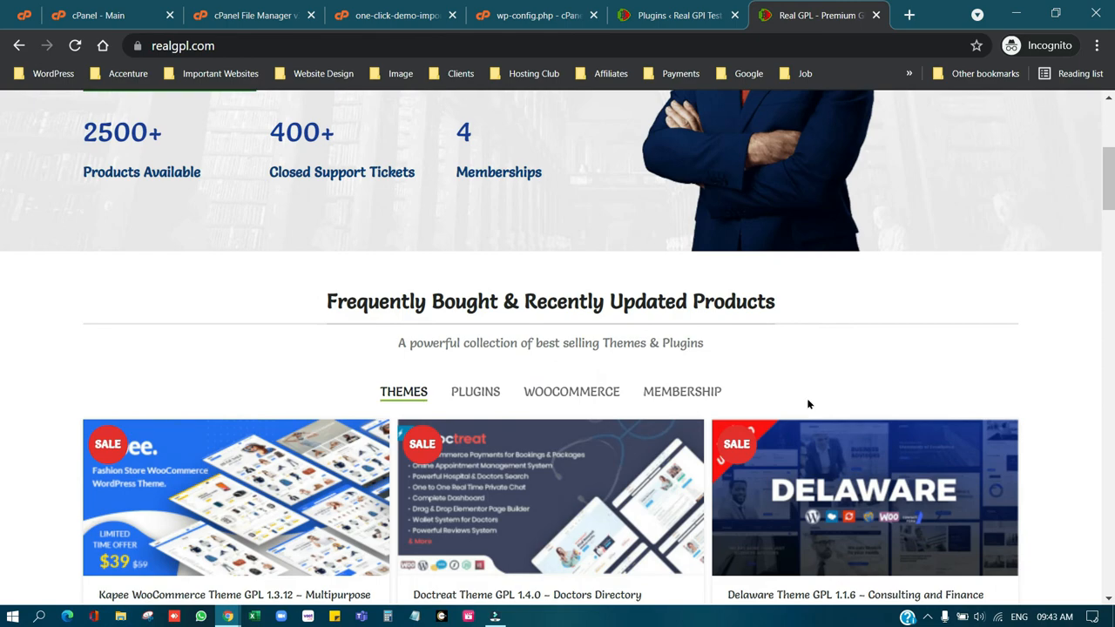
{"action": "scroll", "coordinate": [807, 396], "scroll_direction": "up", "scroll_amount": 4}
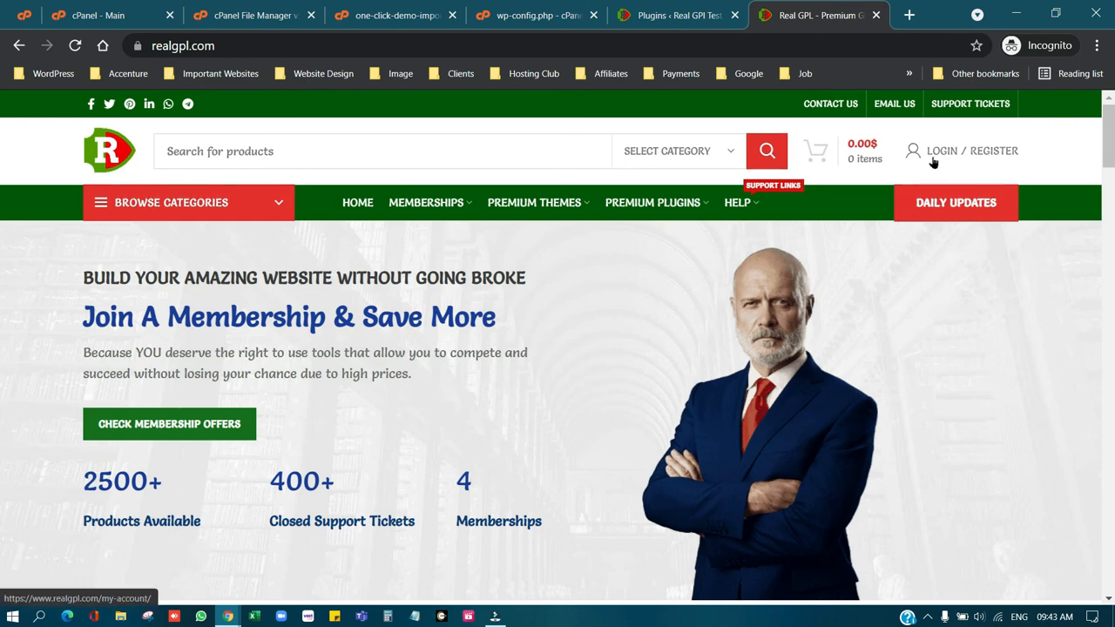